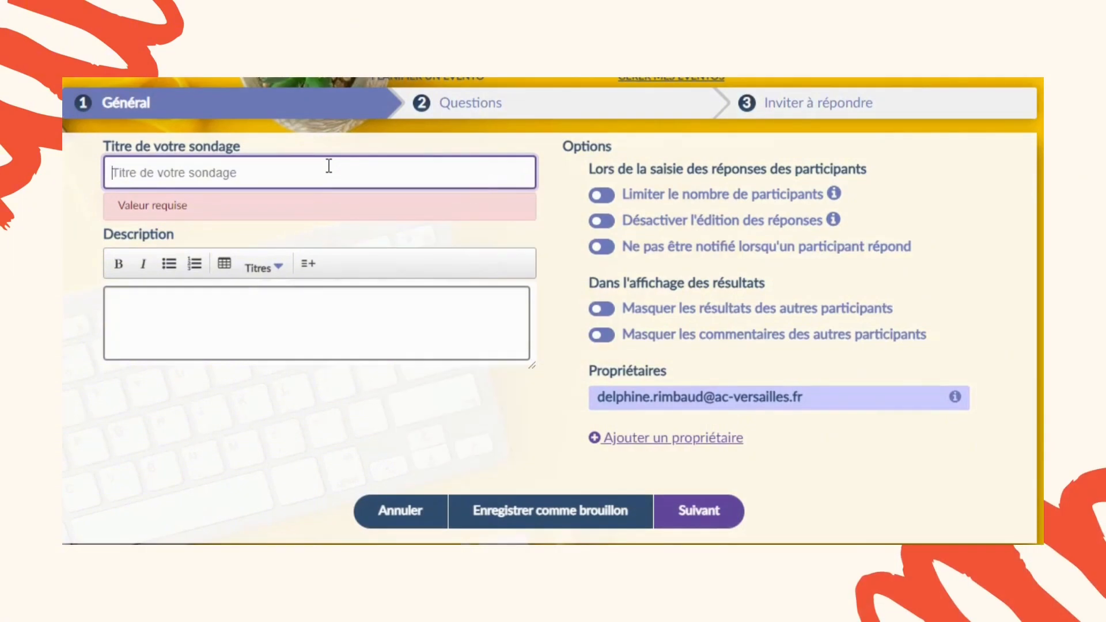
- Title the poll "Remise du livret du premier trimestre", hide results from other participants and continue to the questions
text(Remise du livret du premier trimestre)
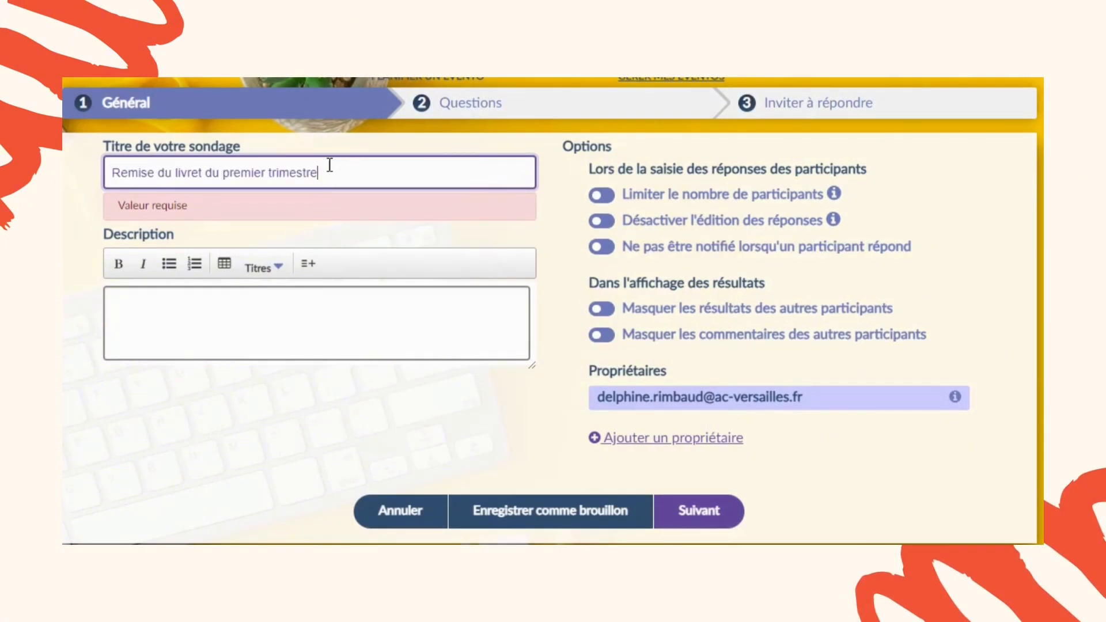
click(305, 322)
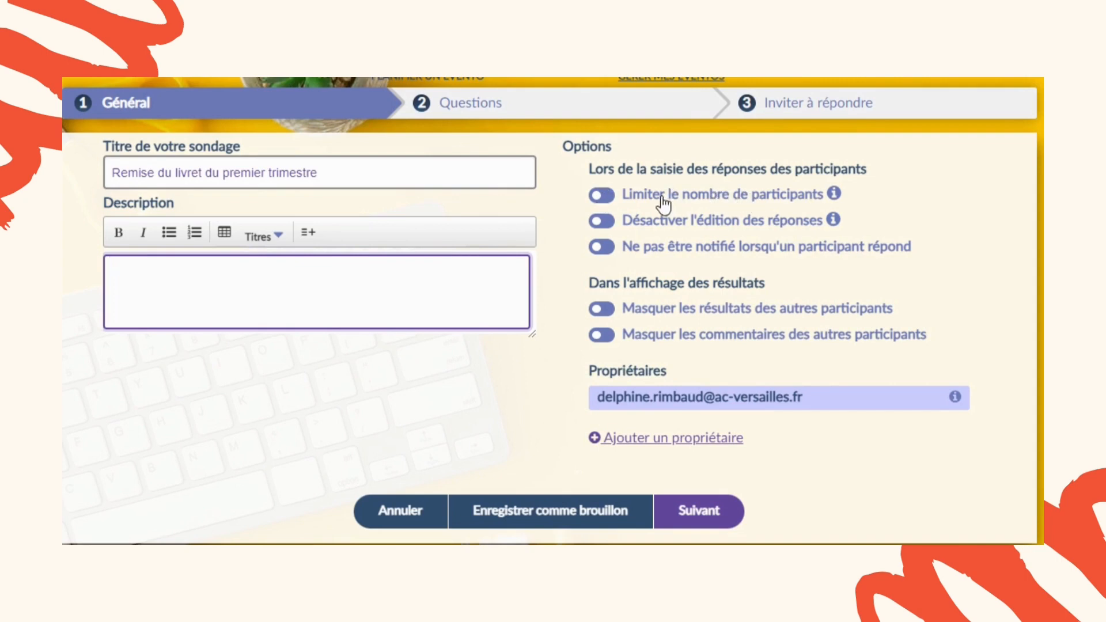
click(609, 226)
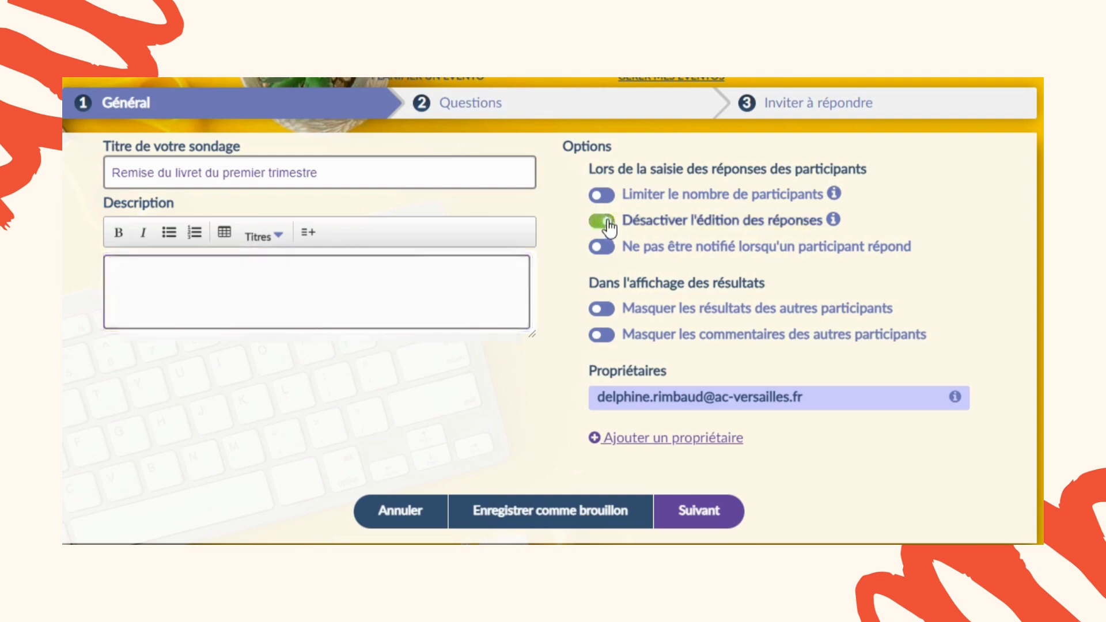
click(608, 227)
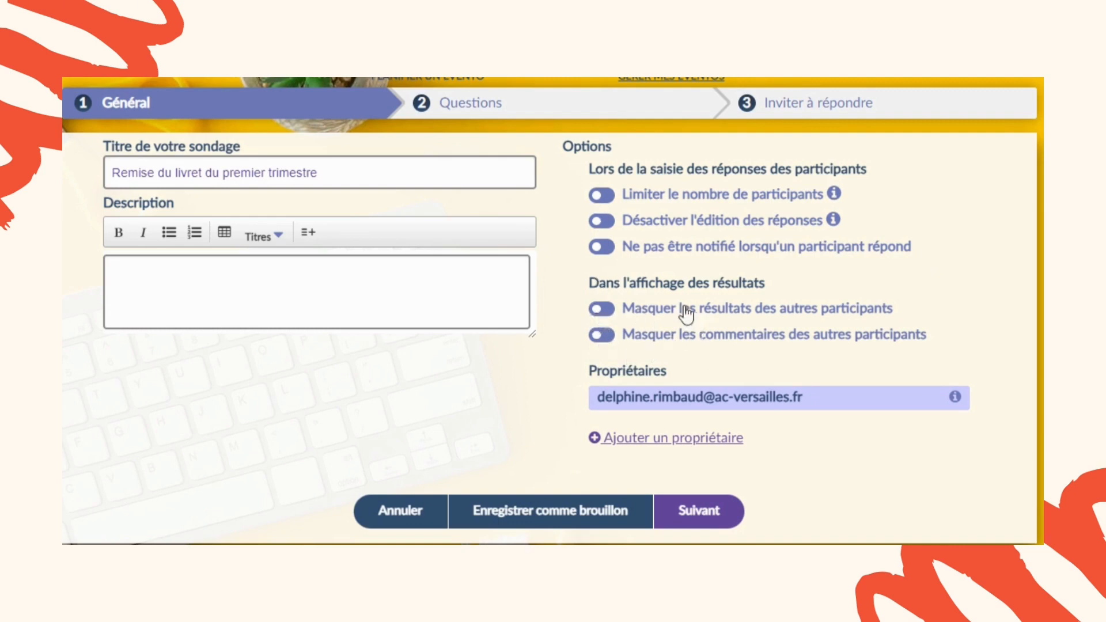
click(603, 311)
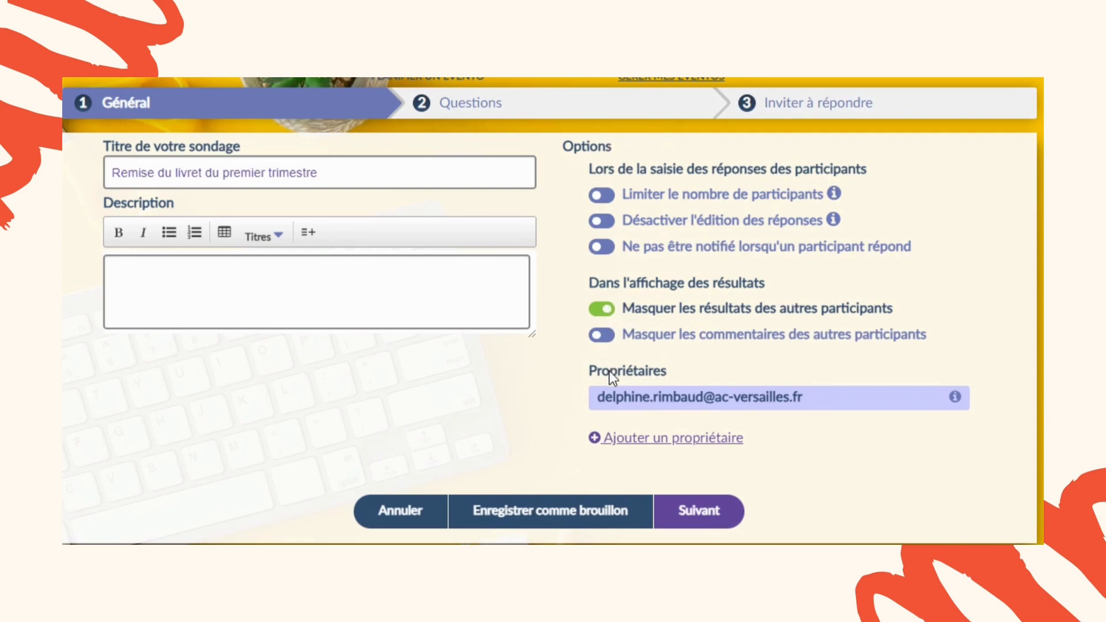
click(699, 515)
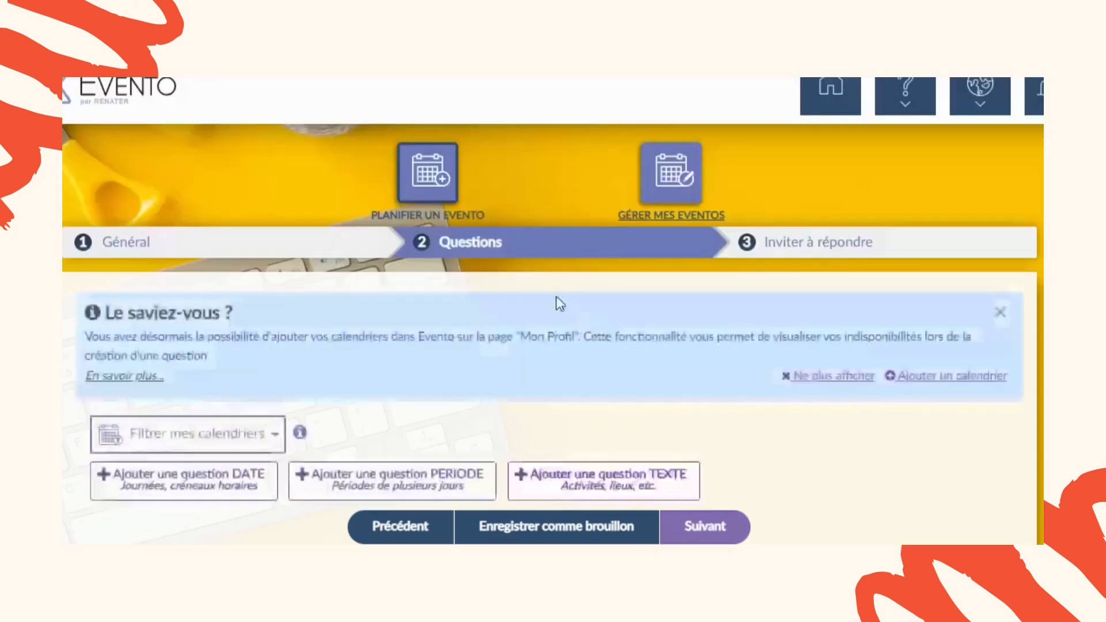
scroll(558, 293, down, 2)
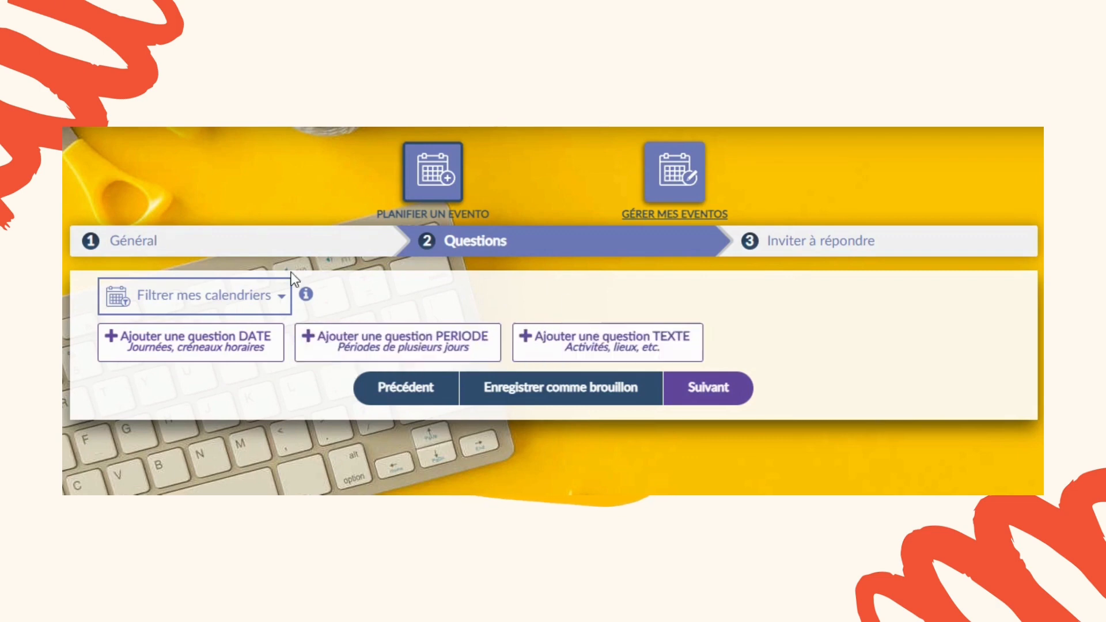
- Add a DATE question with the statement "Veuillez choisir un créneau parmi ces dates:"
click(168, 346)
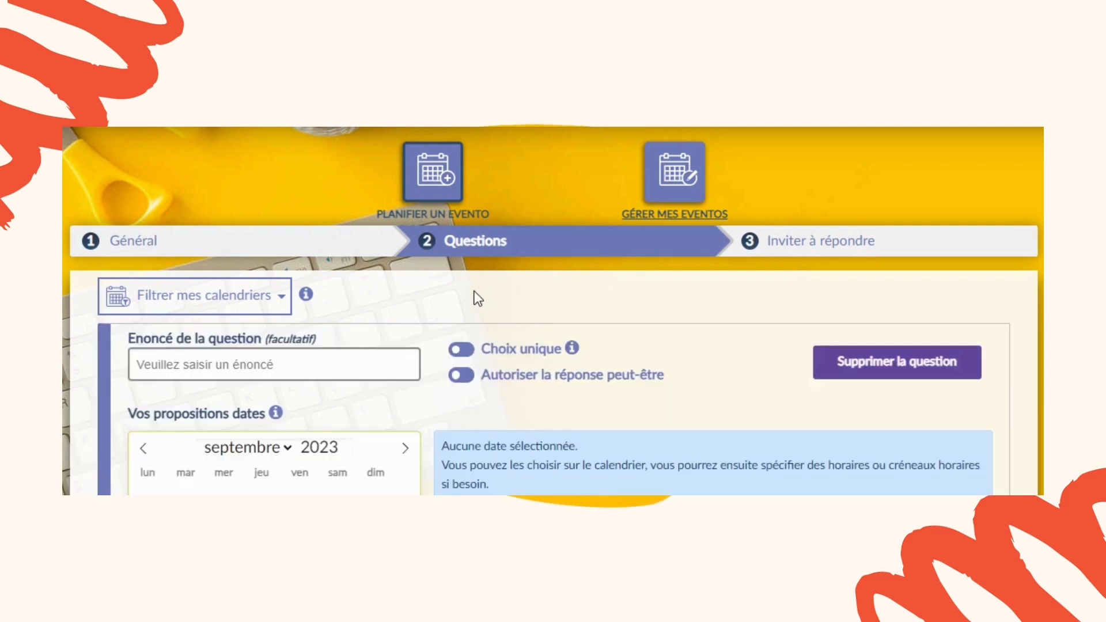
scroll(471, 291, down, 3)
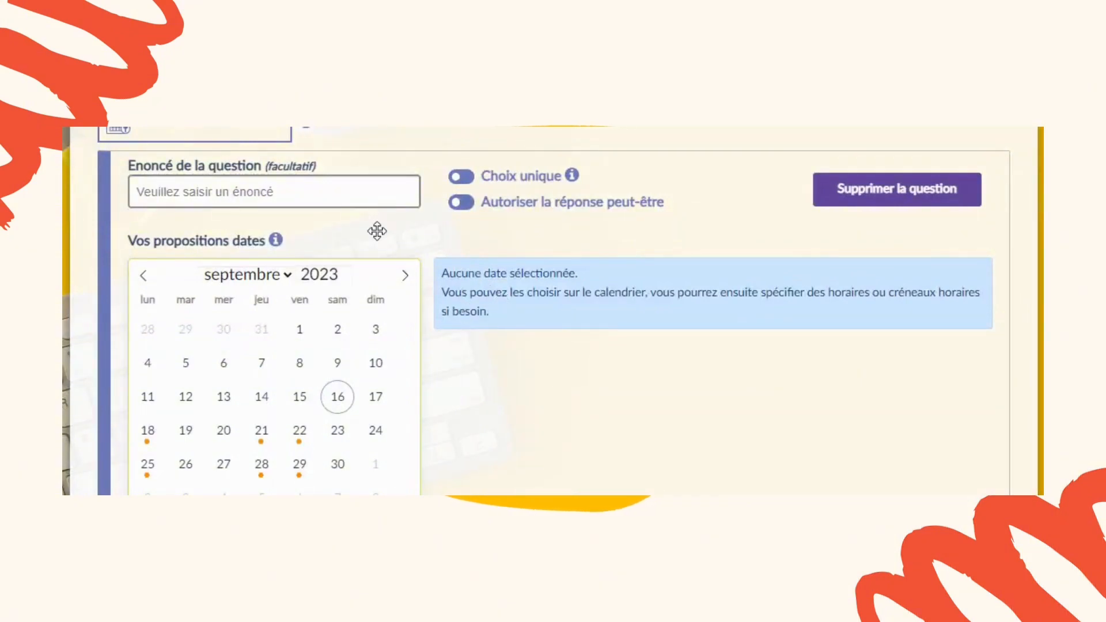
click(355, 196)
text(Veu)
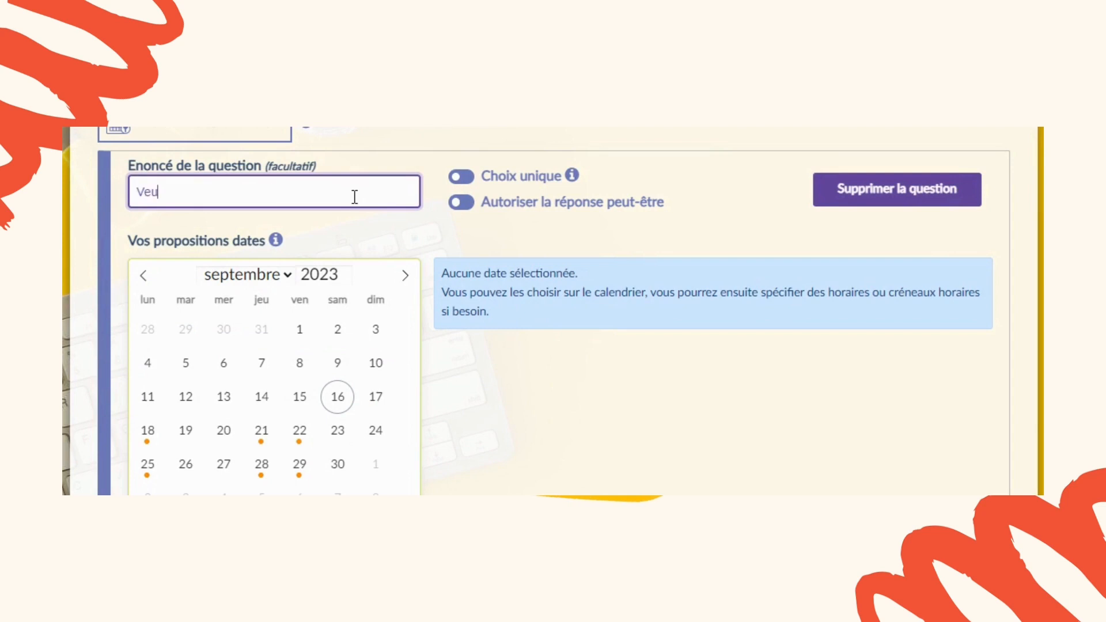
text(illez choisir un crén)
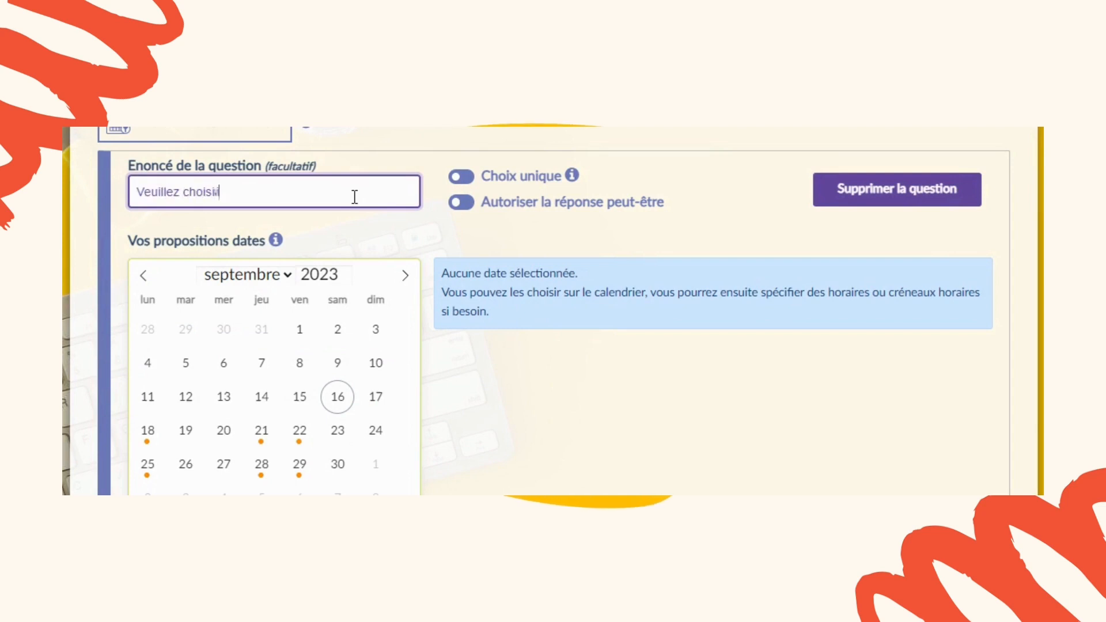
text(eau )
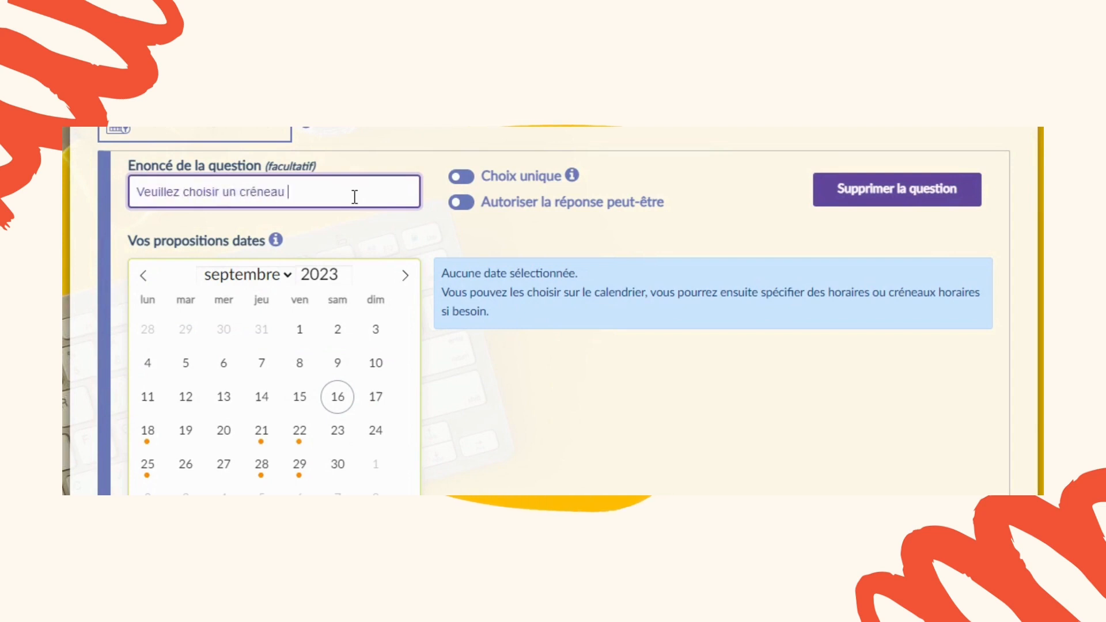
text(parmi ces dates:)
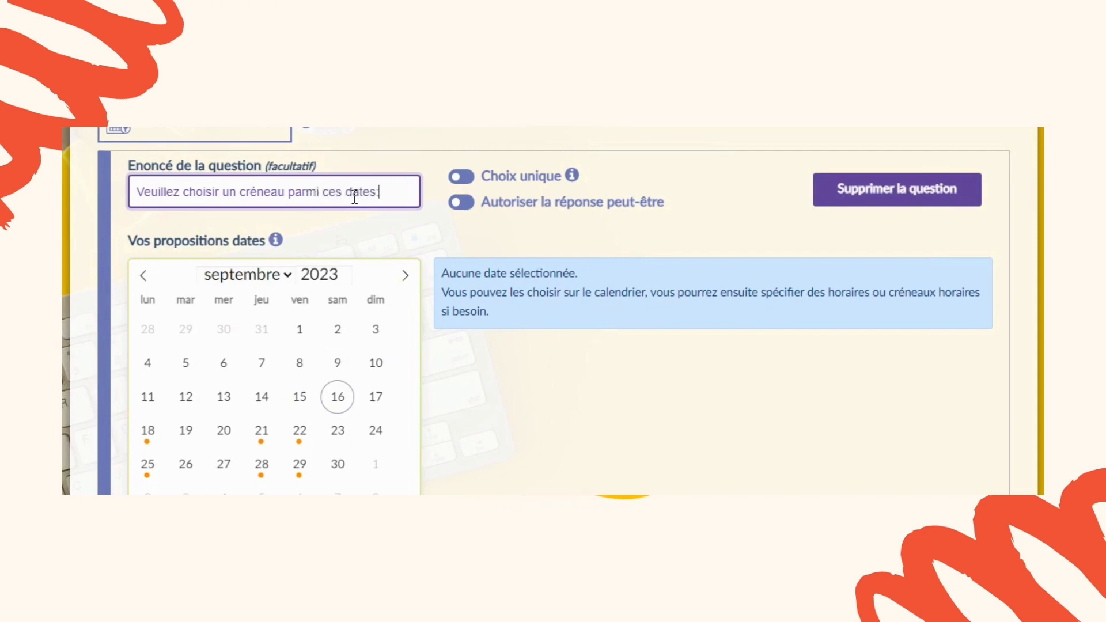
- Try the single-choice option on the date question, switching it on and back off
scroll(354, 195, down, 2)
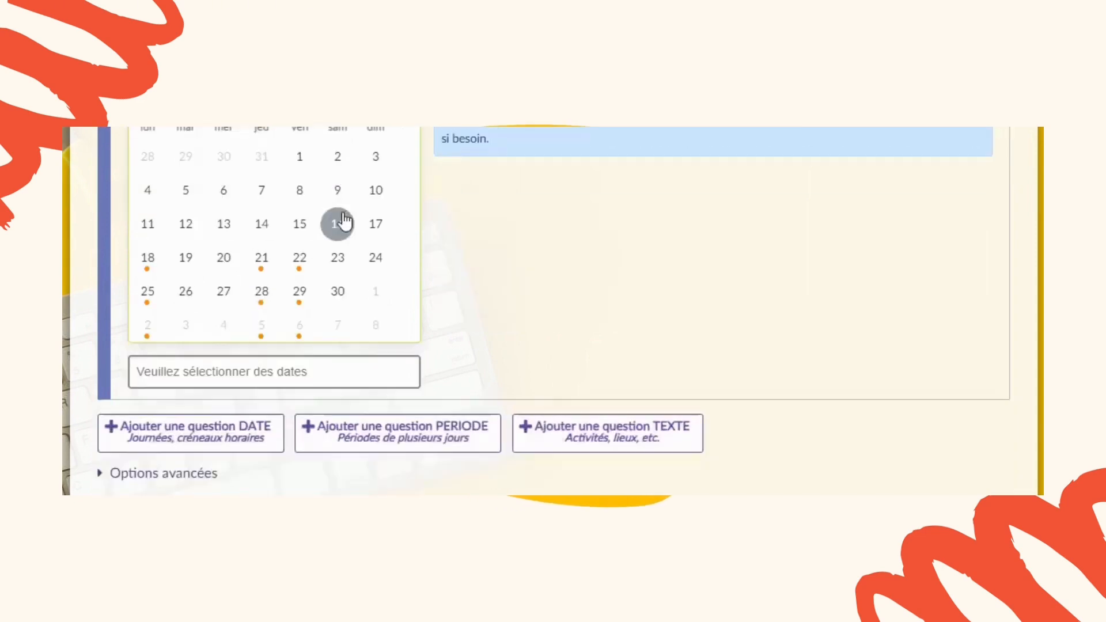
scroll(344, 216, up, 1)
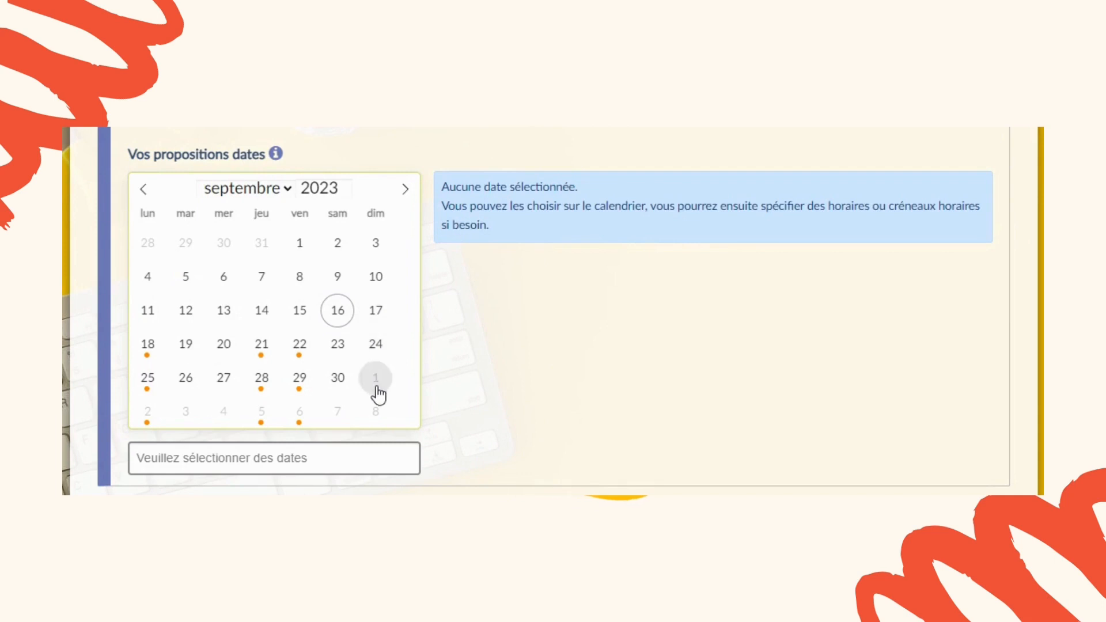
scroll(358, 286, up, 2)
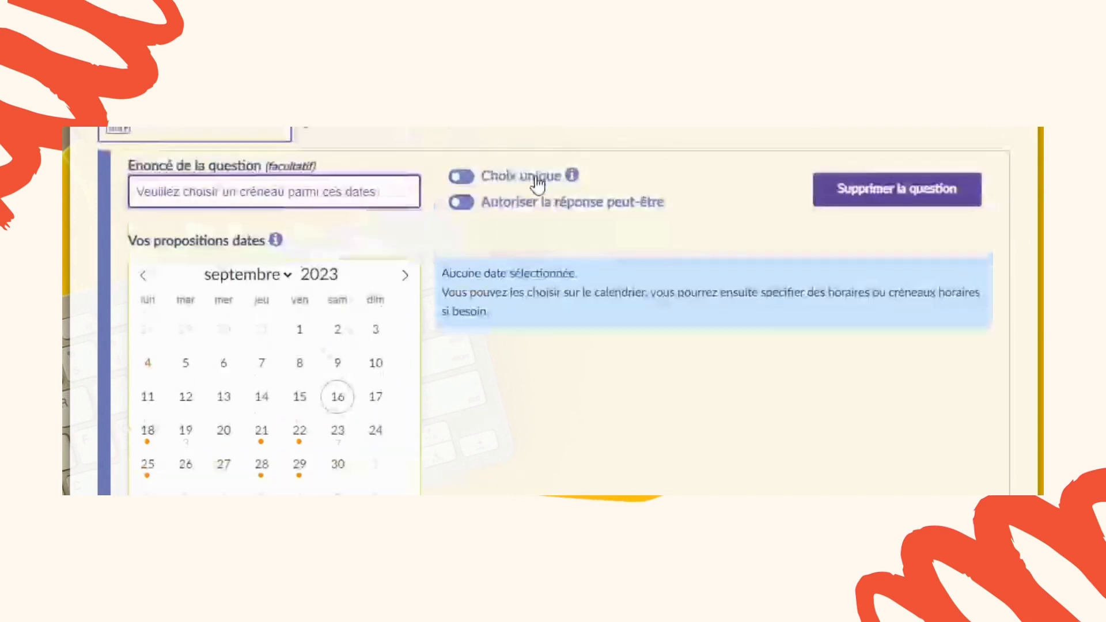
click(468, 185)
click(463, 181)
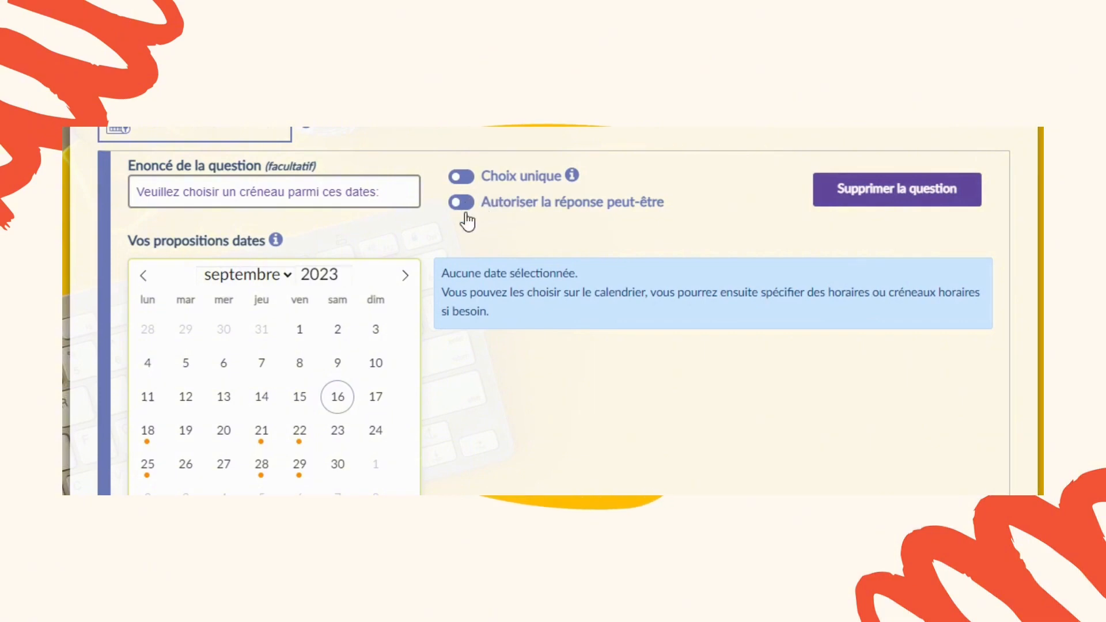
- Delete the date question from the poll
scroll(537, 344, down, 1)
scroll(537, 344, up, 3)
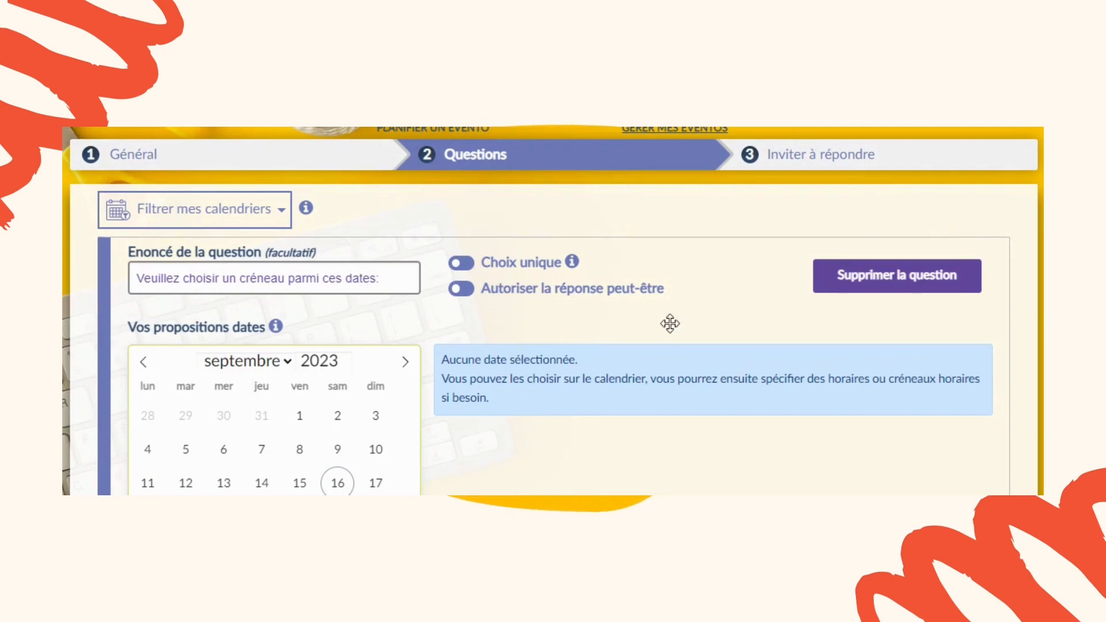
click(851, 291)
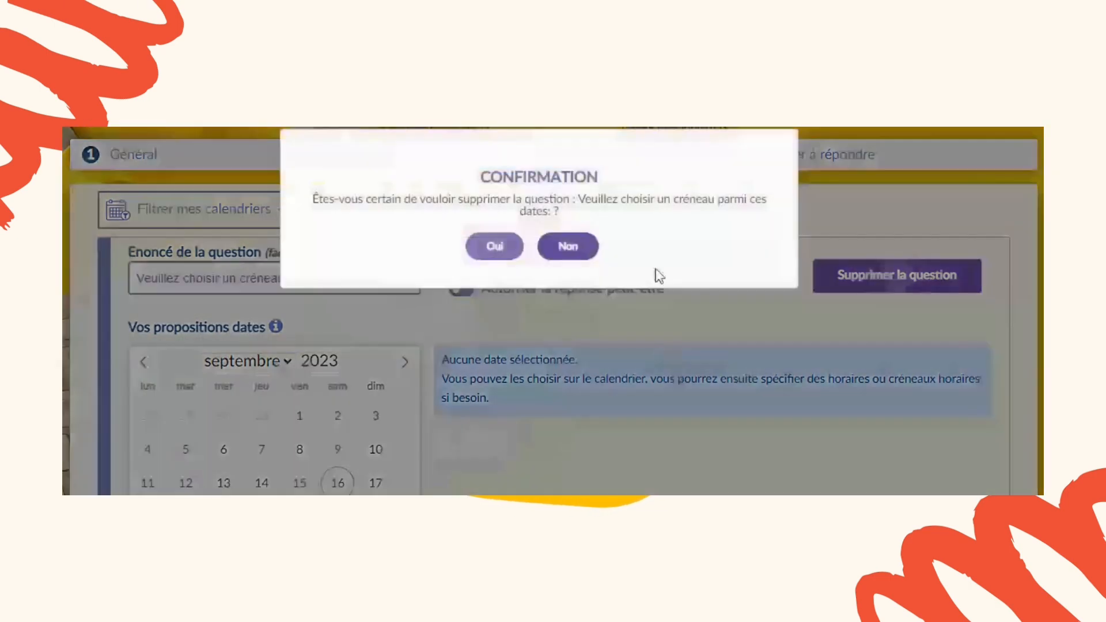
click(499, 253)
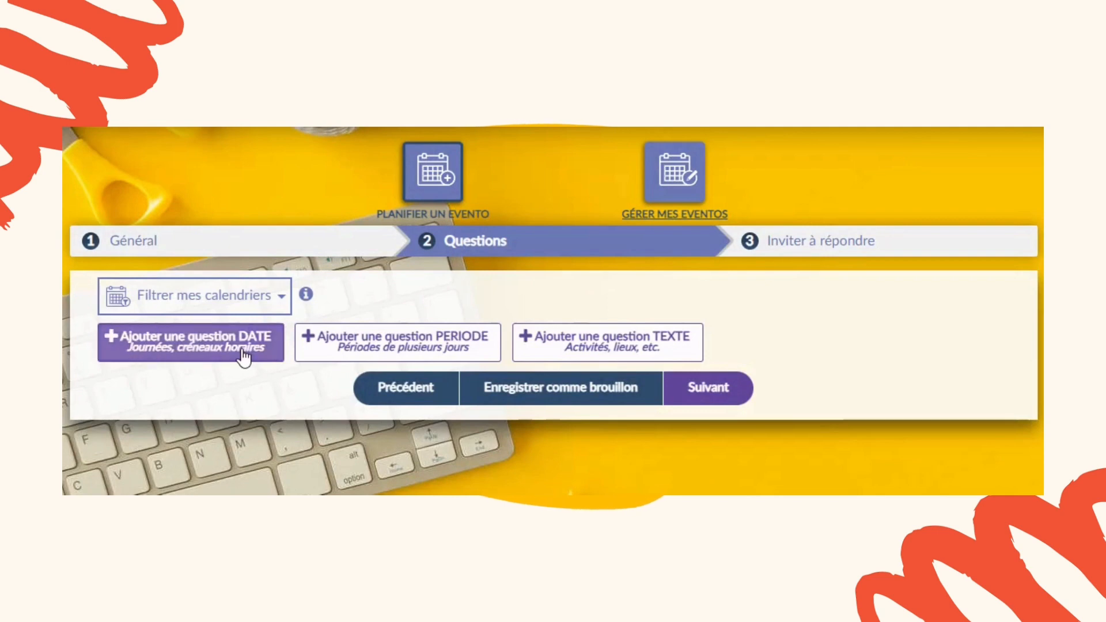
- Add a DATE question proposing 16/09/2023, 23/09/2023 and 30/09/2023, each with the slots 20:00 to 20:10 and 20:15 to 20:30
click(274, 357)
scroll(453, 317, down, 3)
scroll(454, 317, down, 2)
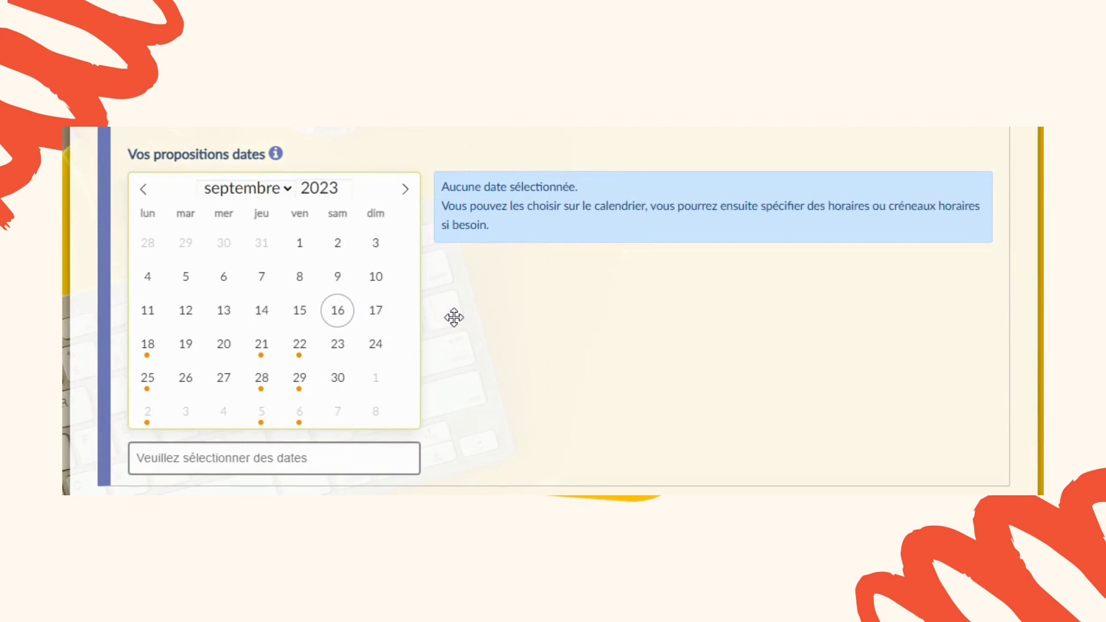
click(344, 322)
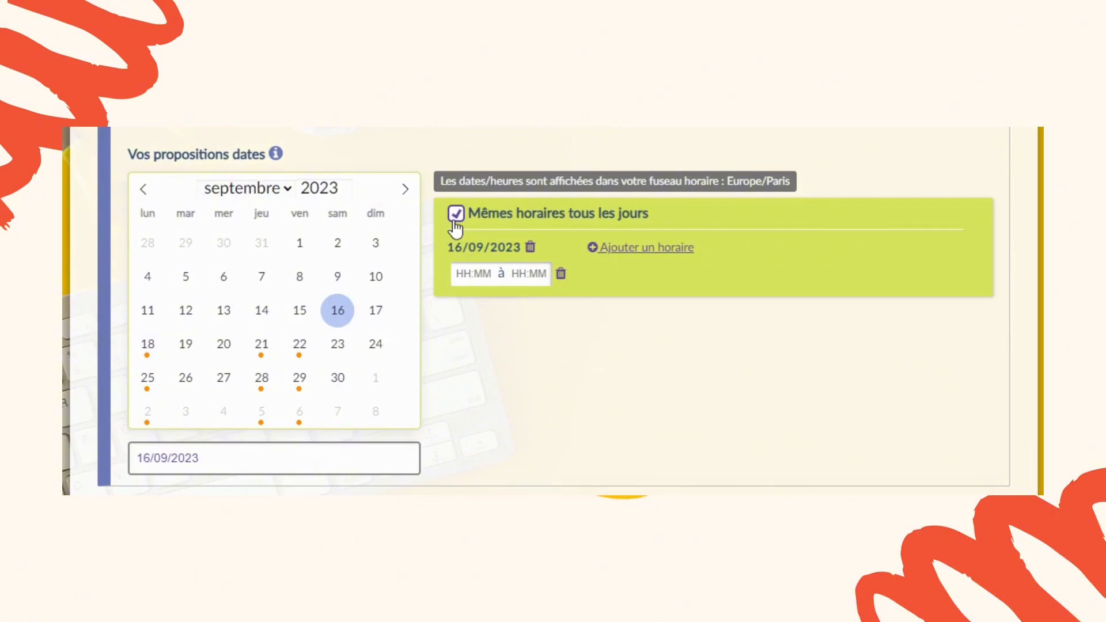
click(467, 272)
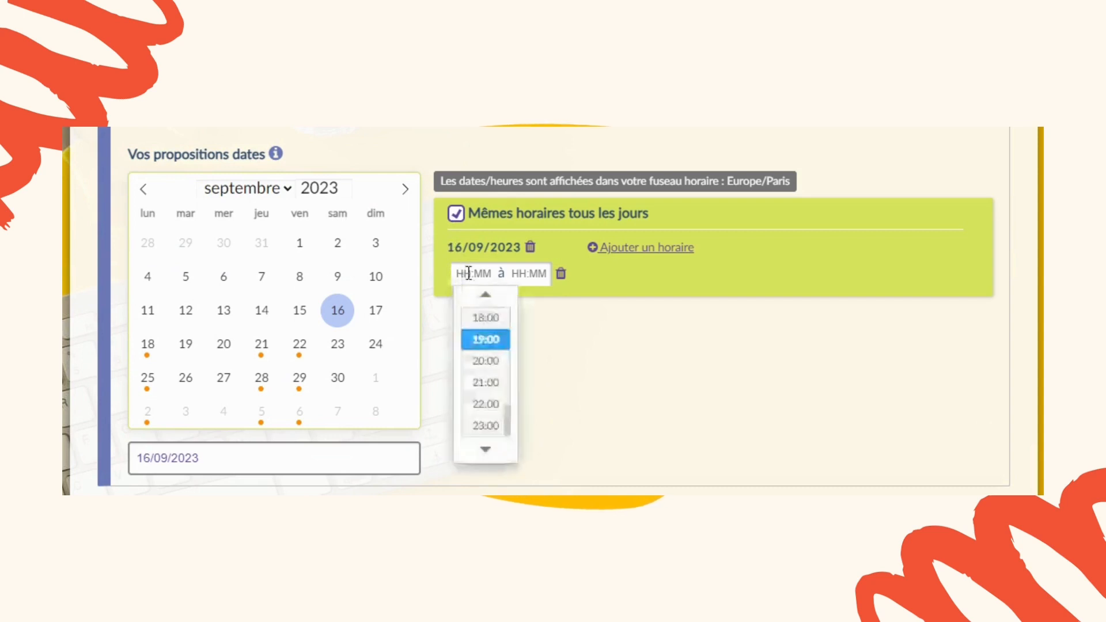
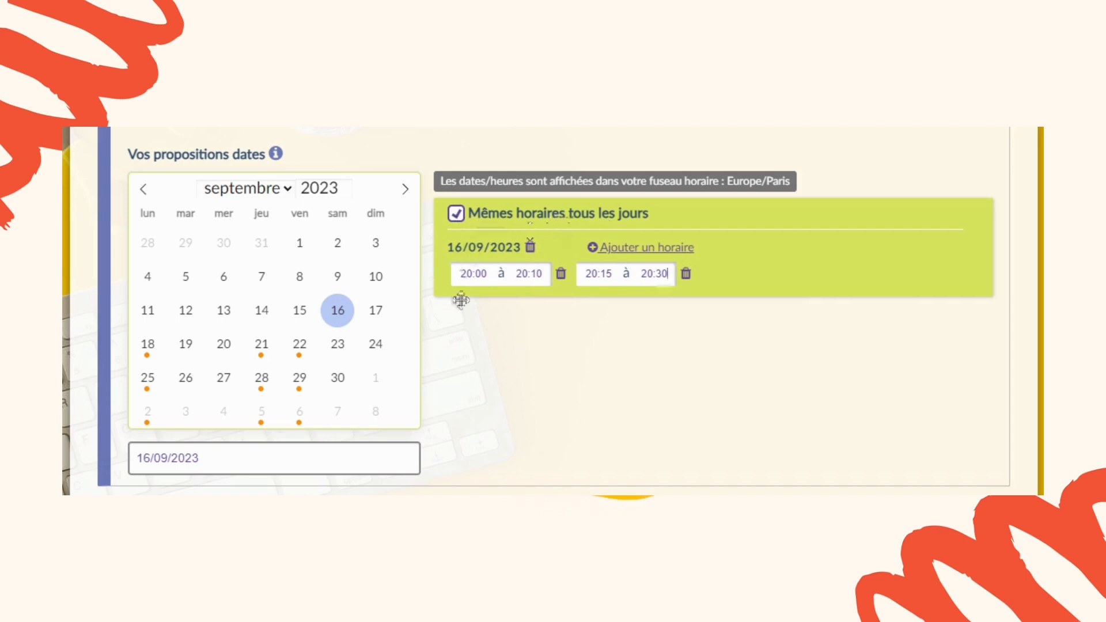
click(340, 346)
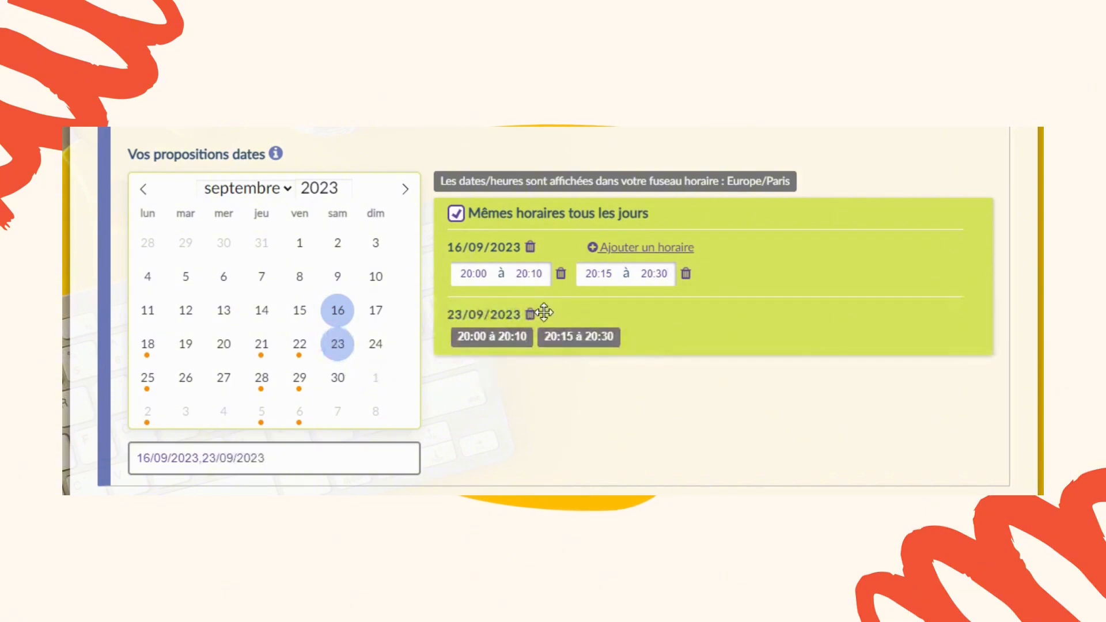
click(336, 380)
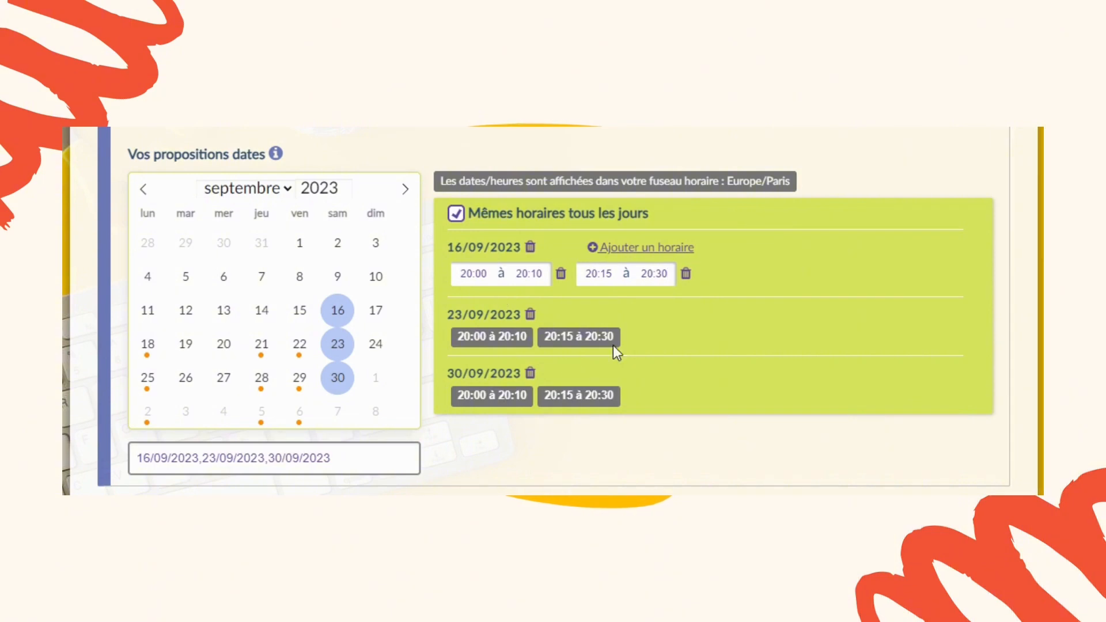
- Turn off identical times for every day and set the second slot of 30/09/2023 to 22:00 to 22:15
click(456, 214)
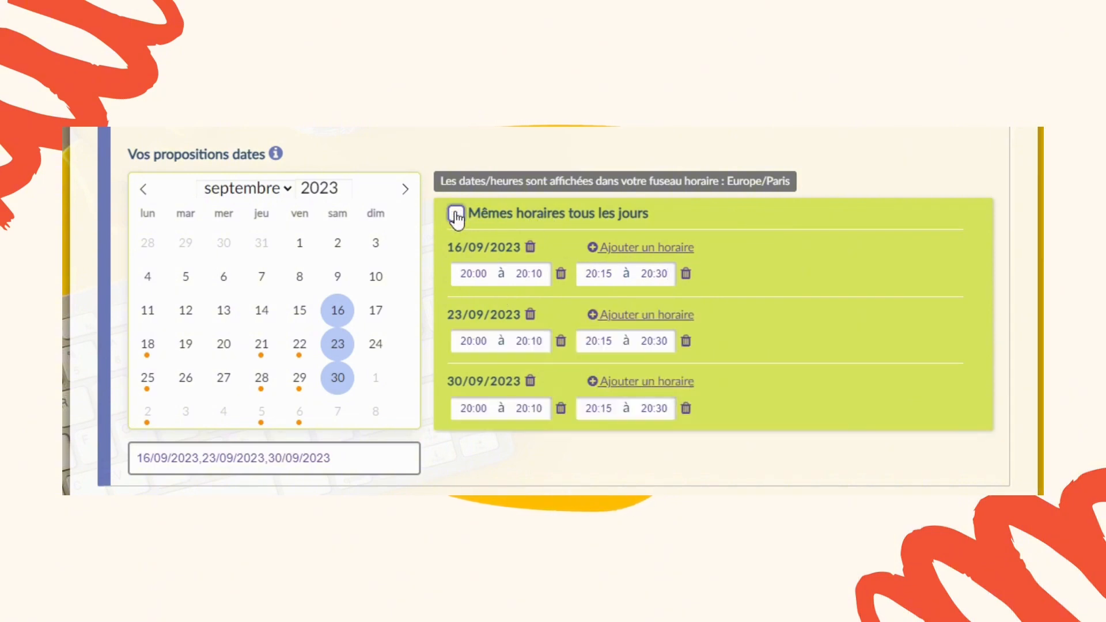
click(604, 409)
click(611, 338)
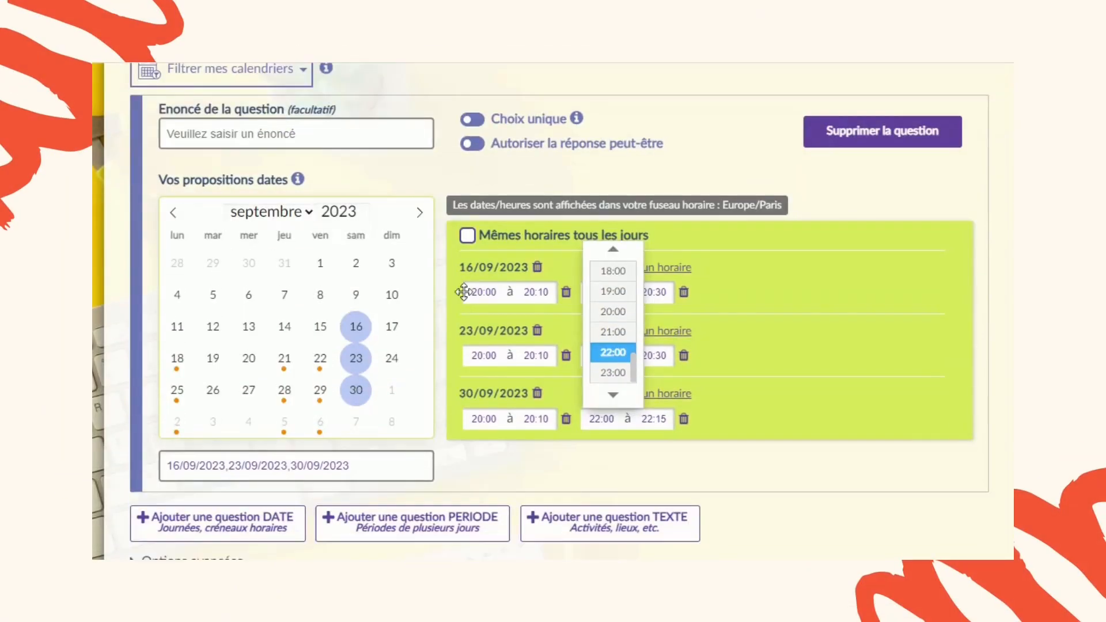
scroll(464, 291, down, 2)
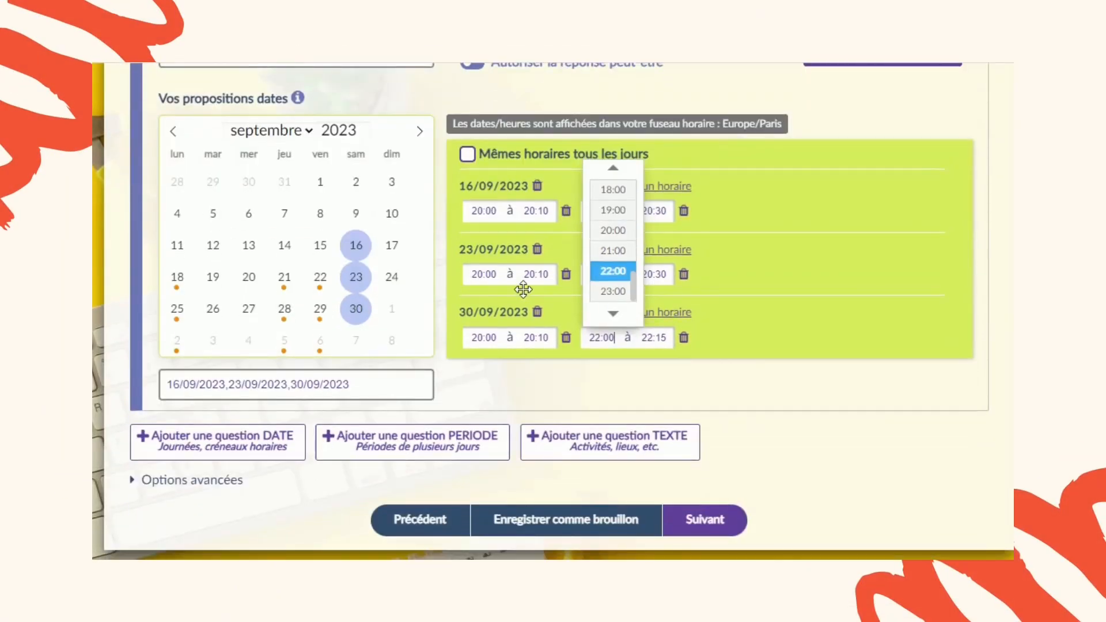
click(724, 376)
- Expand the advanced options and add a new constraint row for the question
scroll(723, 376, down, 2)
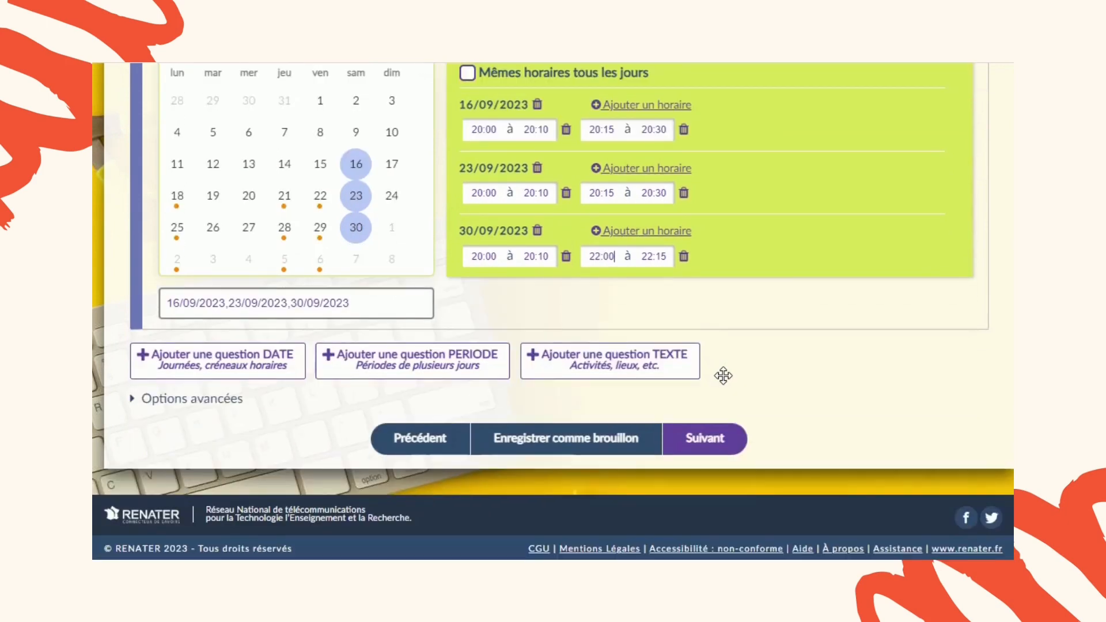
click(194, 400)
scroll(584, 321, down, 2)
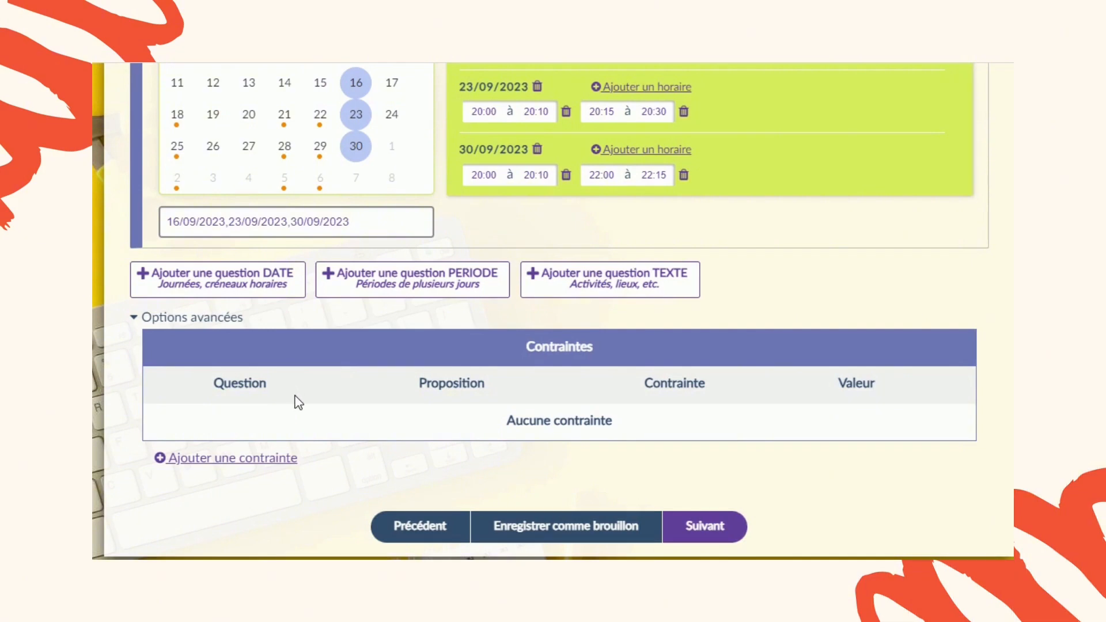
click(277, 459)
scroll(315, 407, down, 3)
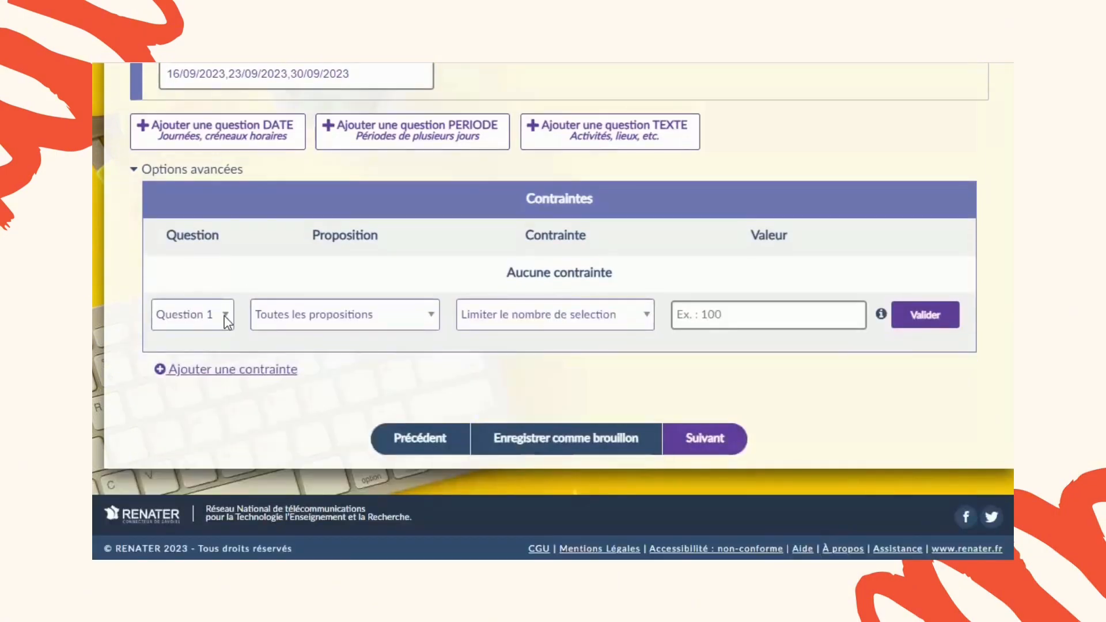
- Enter "Choisissez le créneau qui vous convient:" as the wording of the date question
scroll(250, 316, up, 5)
scroll(248, 262, up, 2)
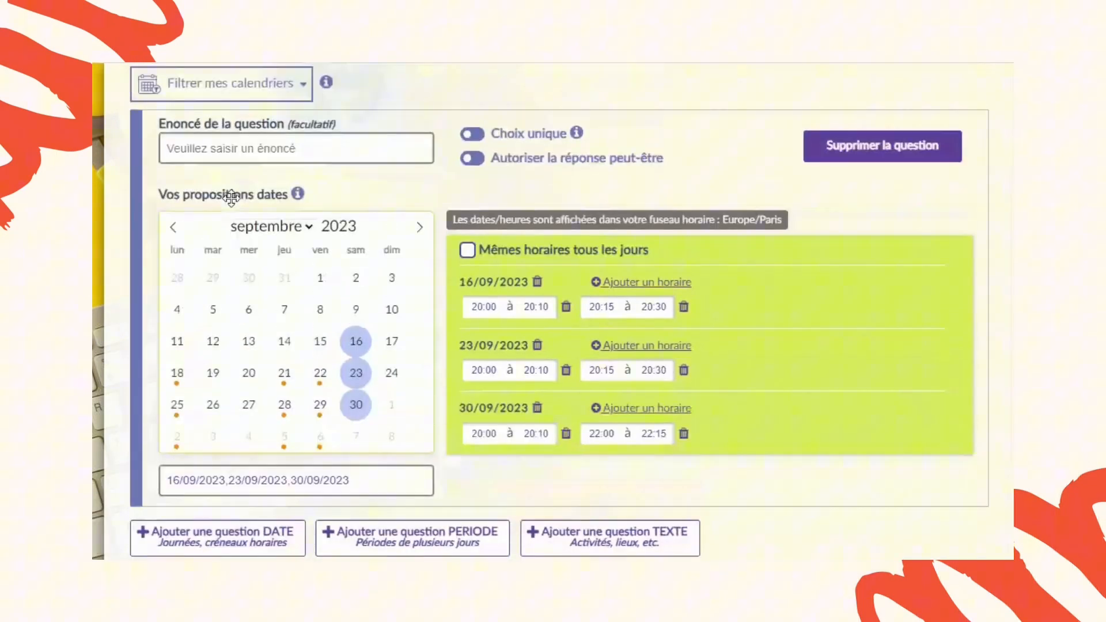
click(302, 147)
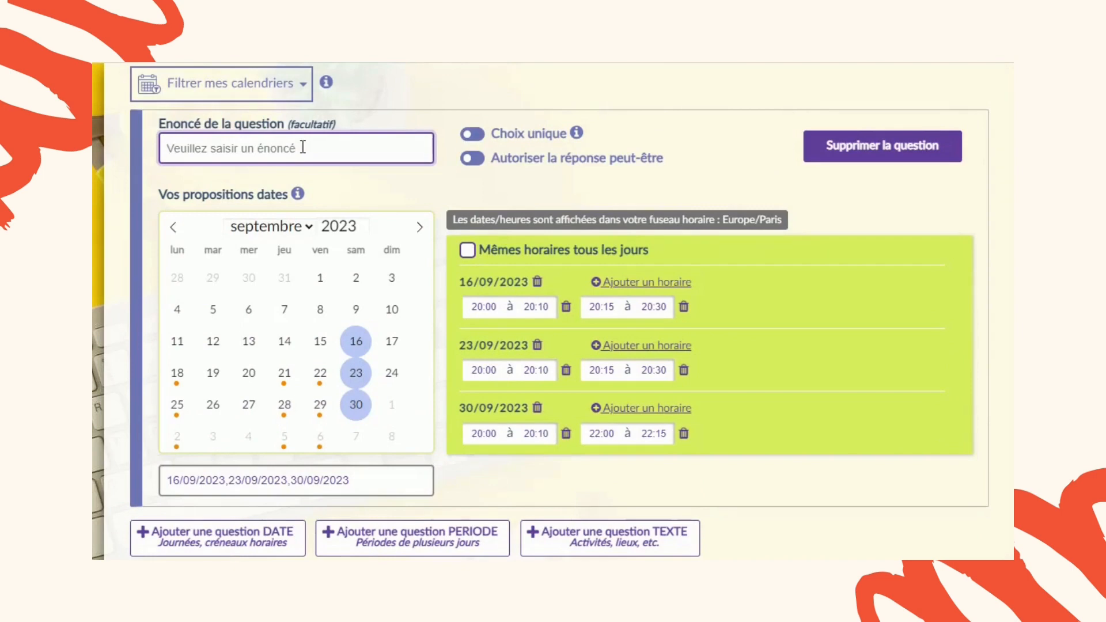
text(Choi)
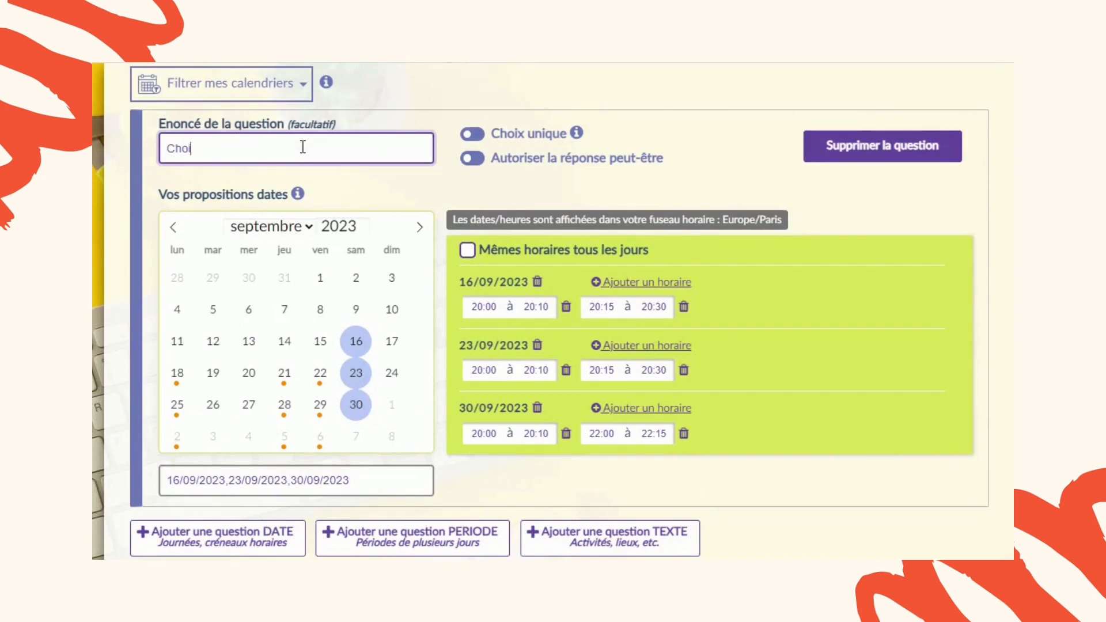
text(sissez le créneau qui)
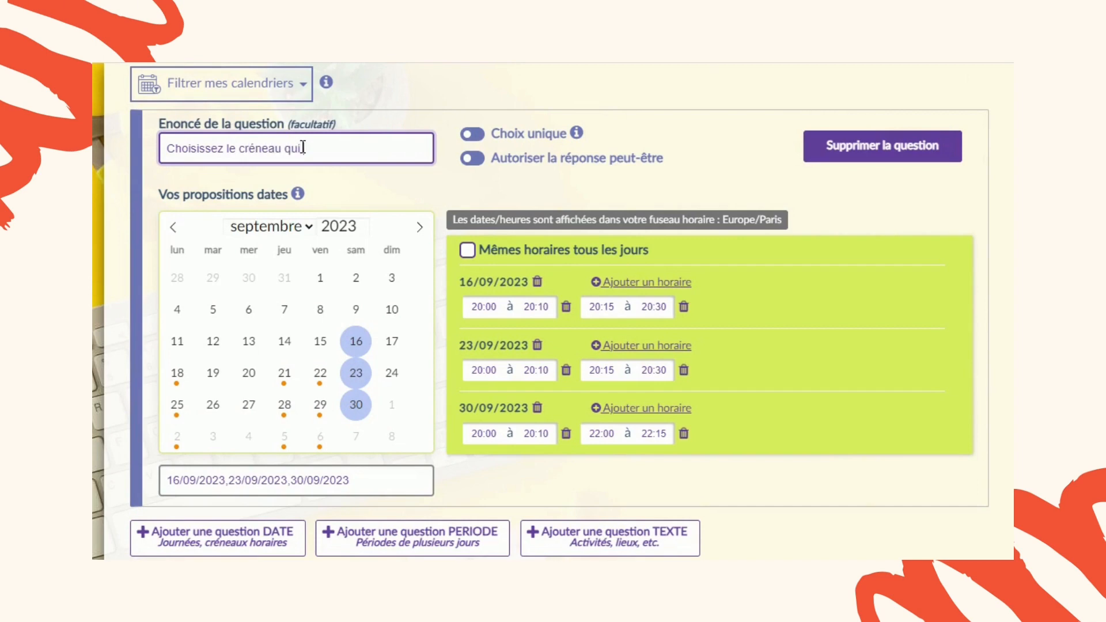
text( vous convient:)
- Add a constraint limiting the number of selections to 1 for all propositions of the question and validate it
scroll(432, 280, down, 4)
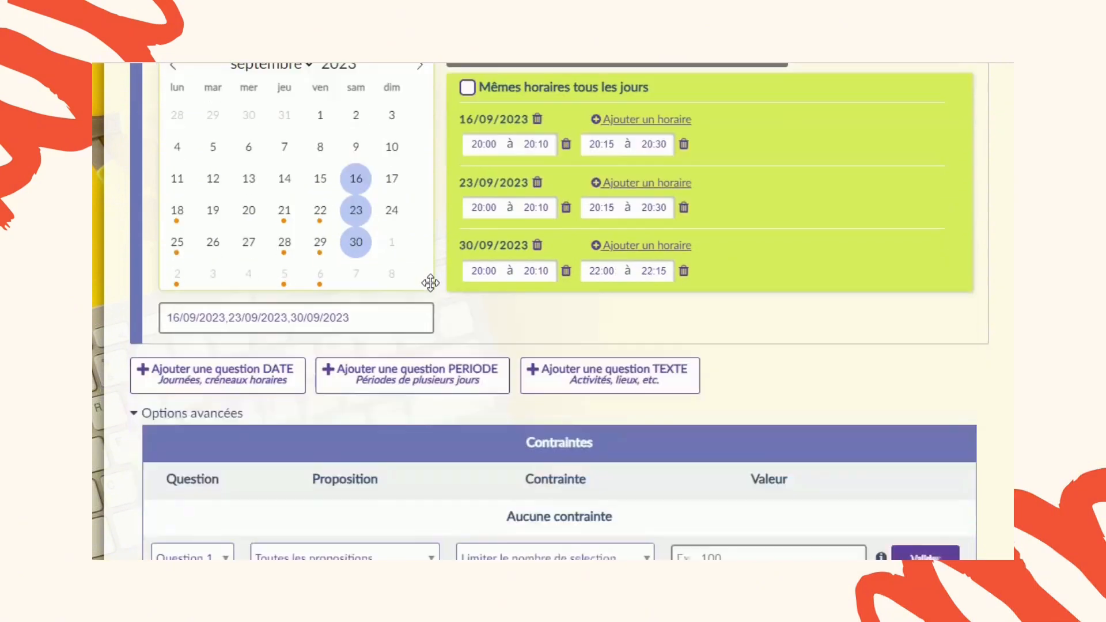
scroll(431, 283, down, 2)
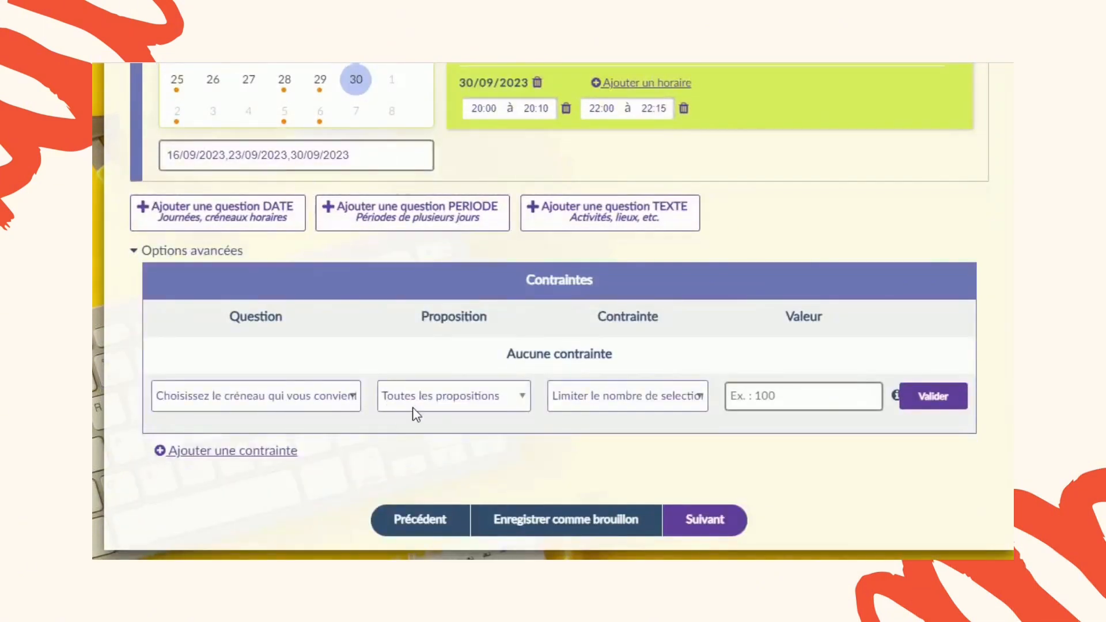
click(698, 397)
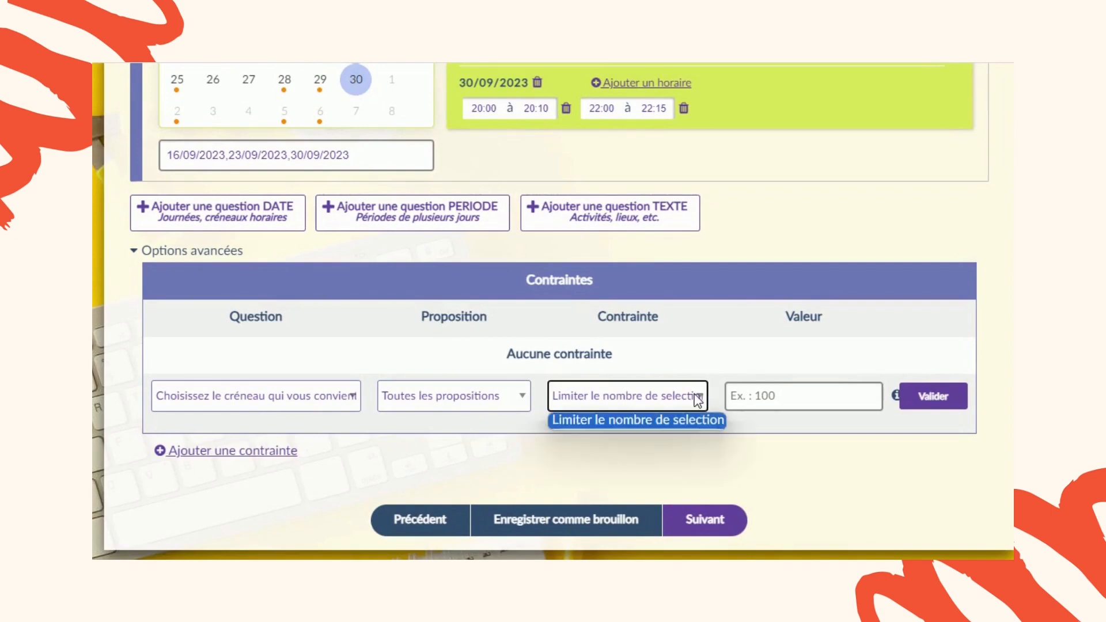
click(770, 398)
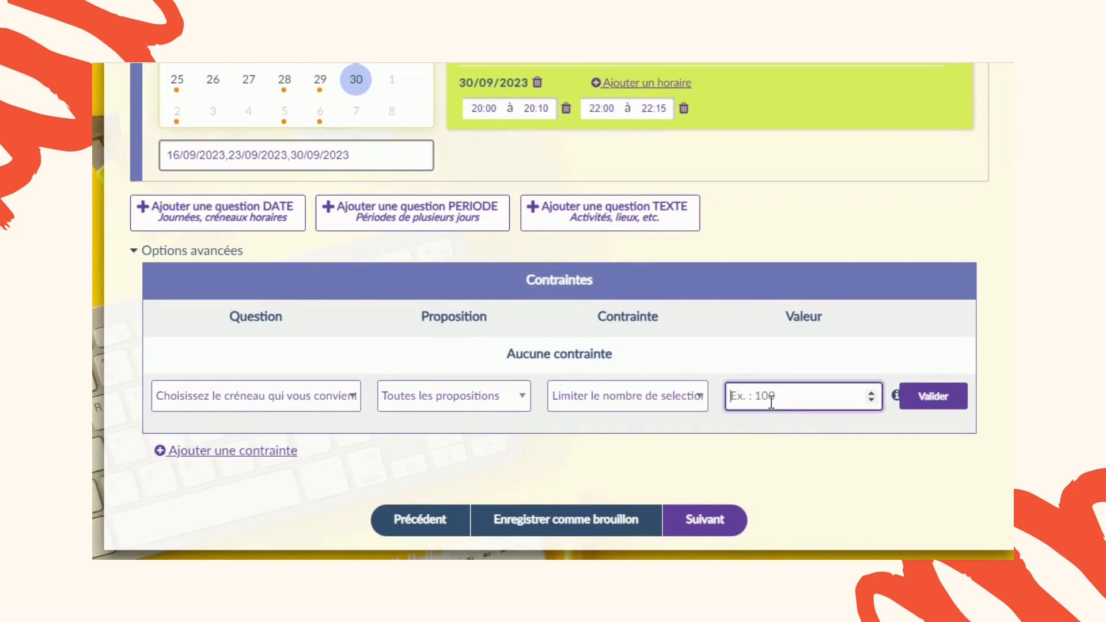
text(1)
click(931, 401)
click(925, 405)
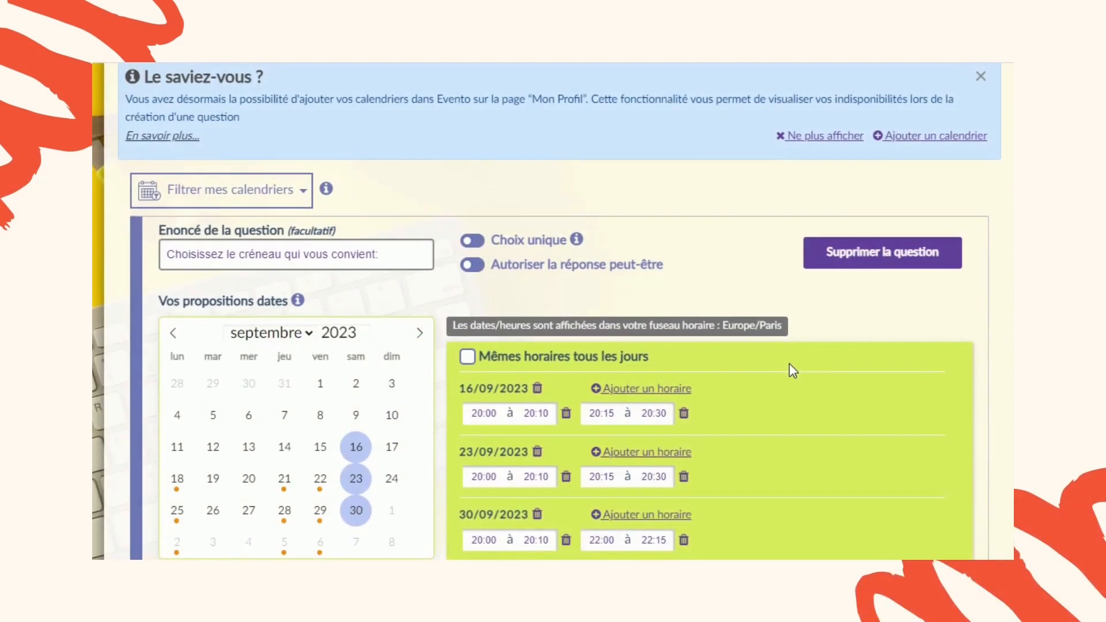
- Turn on single choice for the date question and continue to the invitation stage
scroll(789, 364, down, 5)
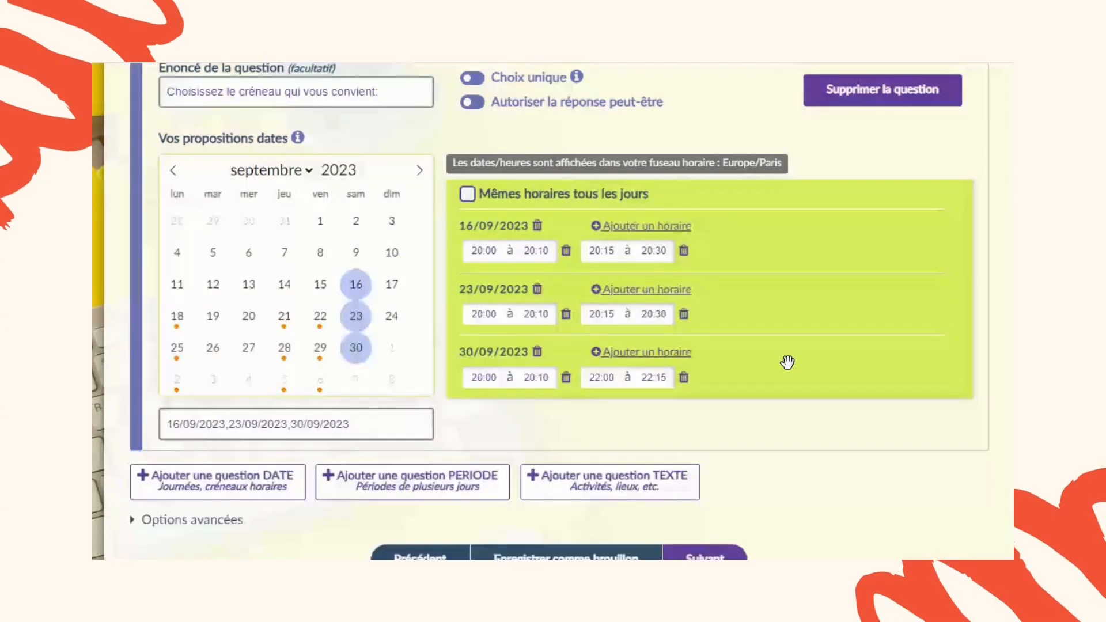
scroll(787, 363, up, 4)
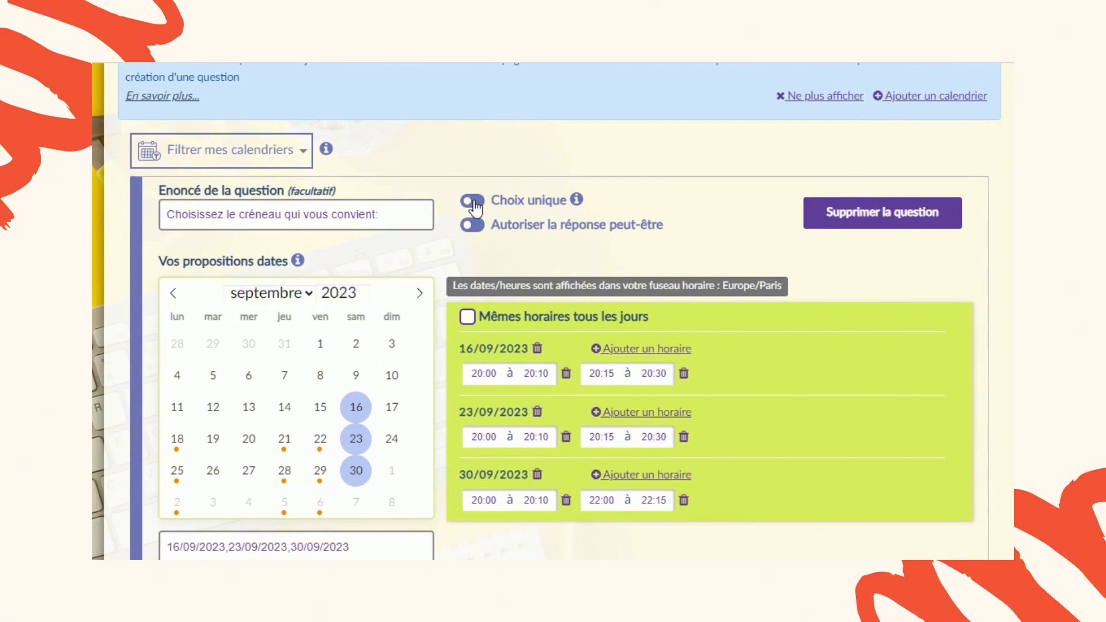
click(473, 203)
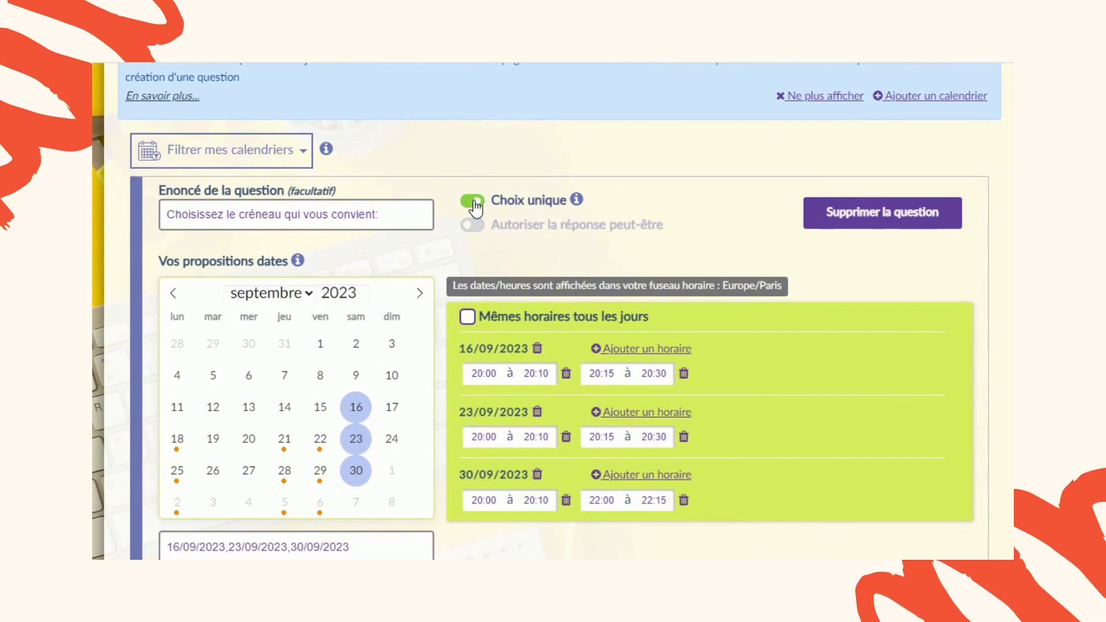
scroll(726, 241, down, 4)
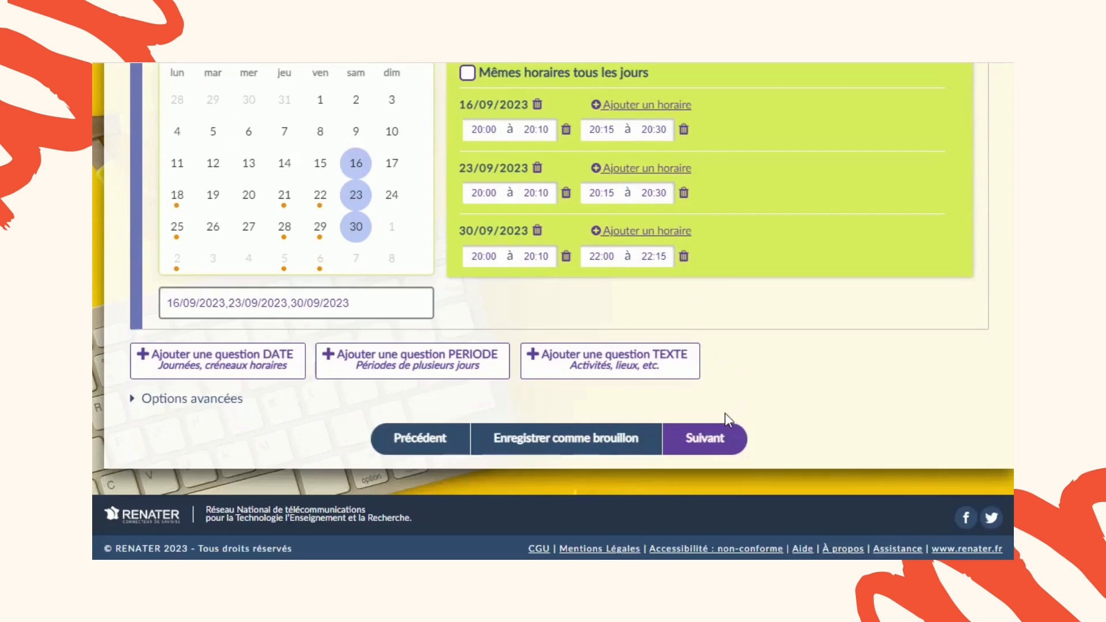
click(707, 442)
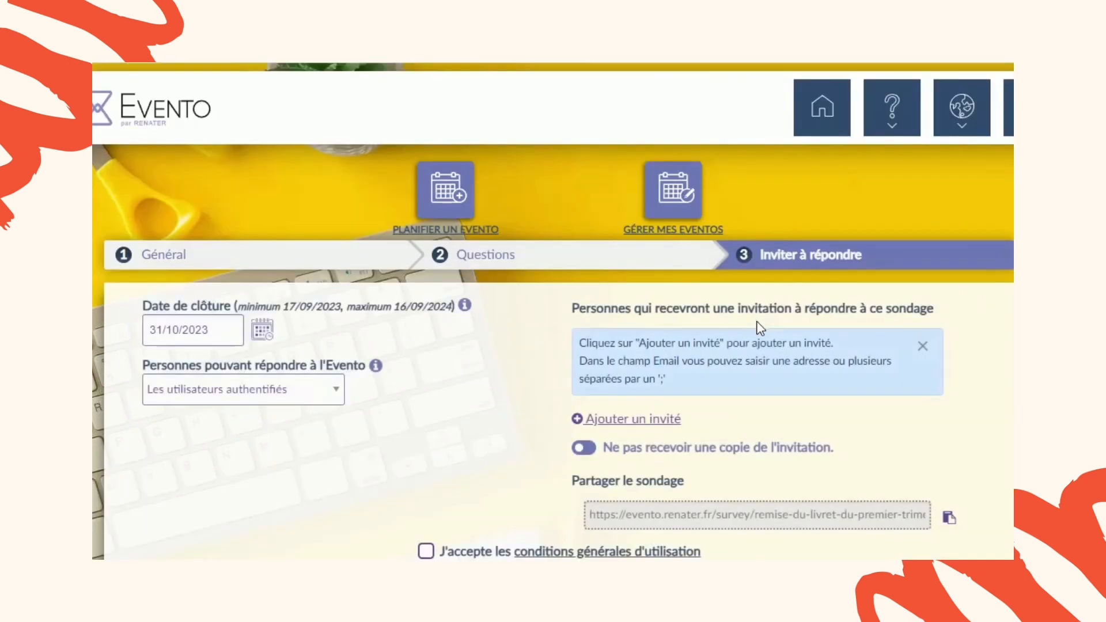
- Set the closing date to 31/10/2023 and allow authenticated users (Les utilisateurs authentifiés) to answer the poll
scroll(755, 323, down, 2)
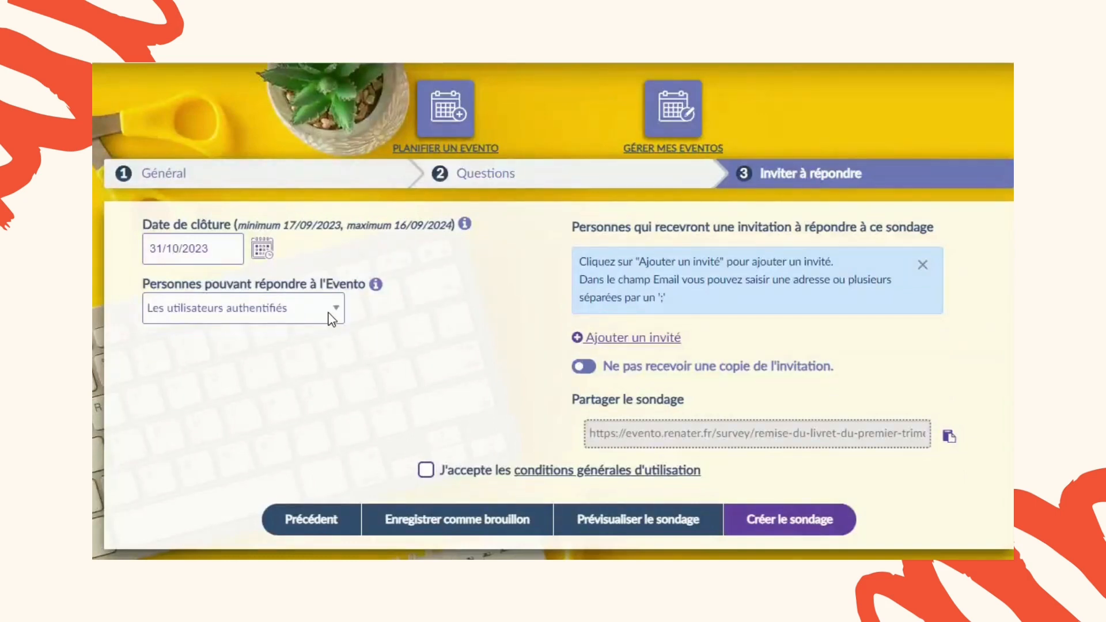
click(260, 252)
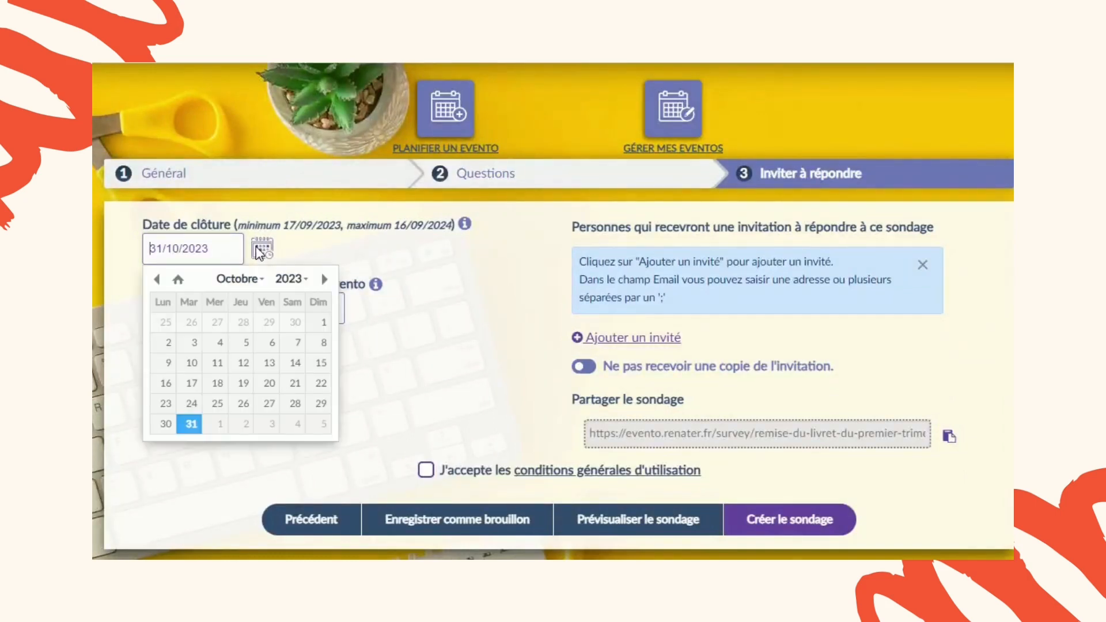
click(192, 426)
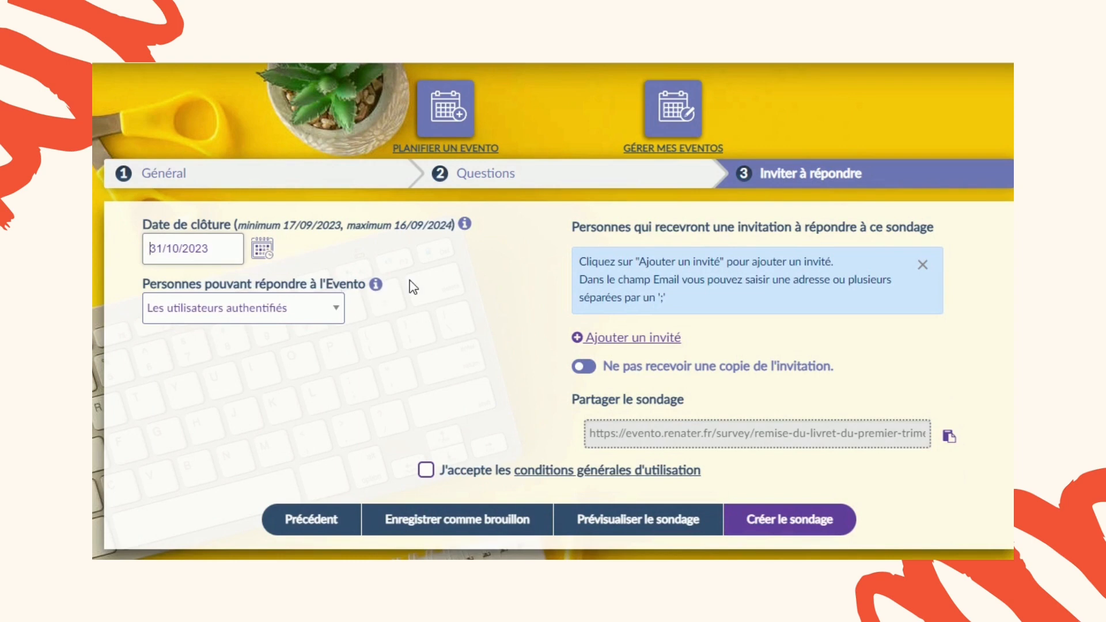
click(332, 308)
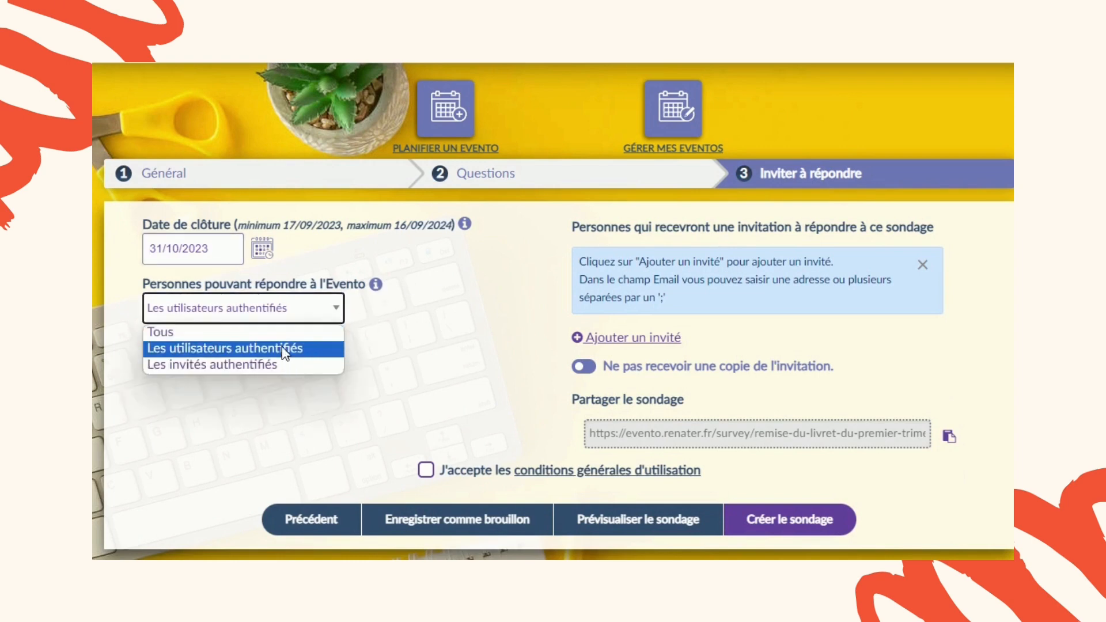
click(318, 354)
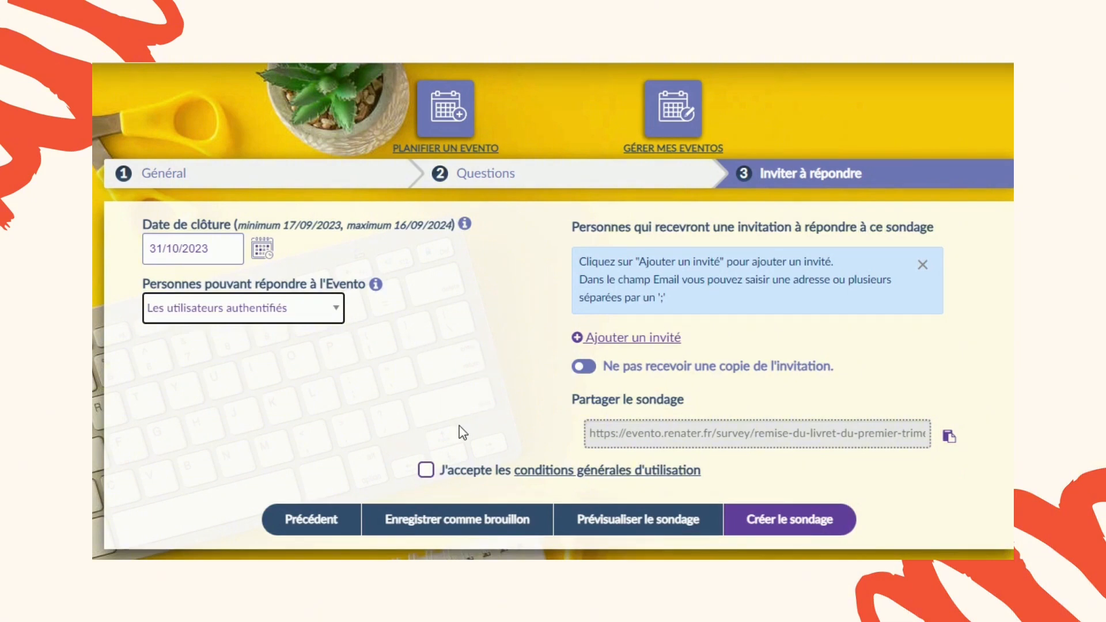
- Accept the terms of use and preview the poll down to its time slots
click(429, 475)
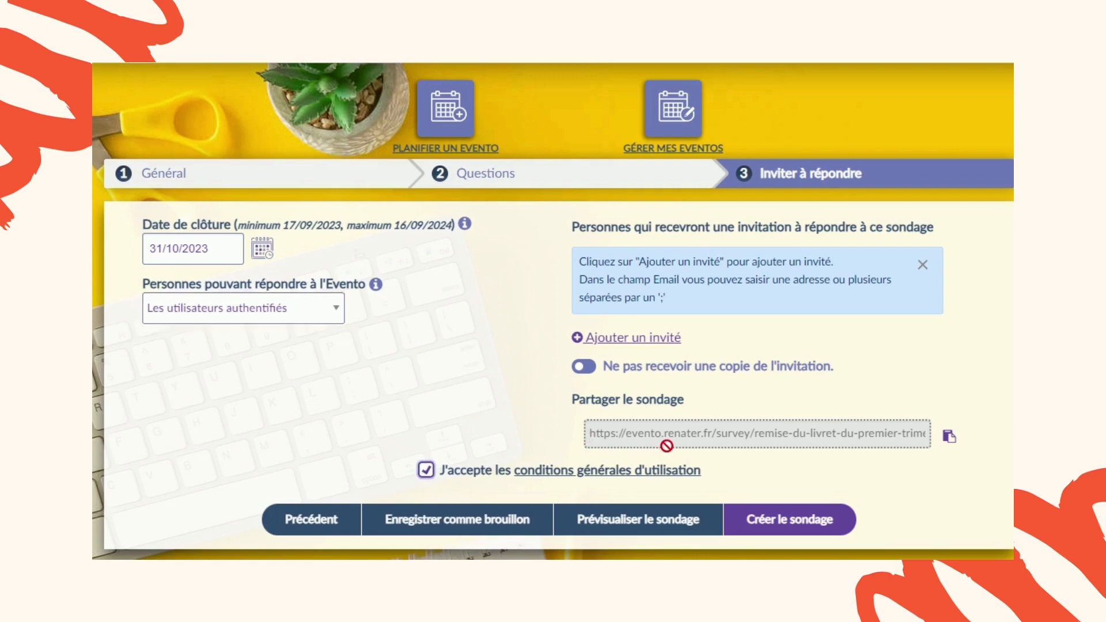
click(637, 521)
scroll(680, 362, down, 2)
scroll(691, 358, down, 3)
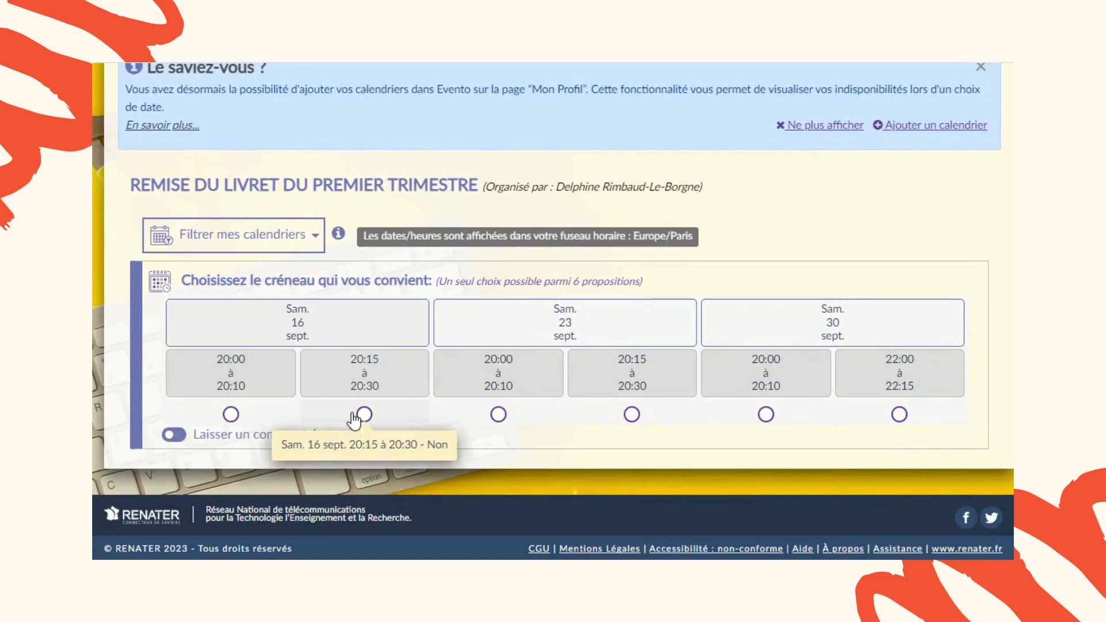
- Test the previewed poll by selecting different slots, ending on 16 September 20:15 to 20:30, and enable the comment field
click(498, 414)
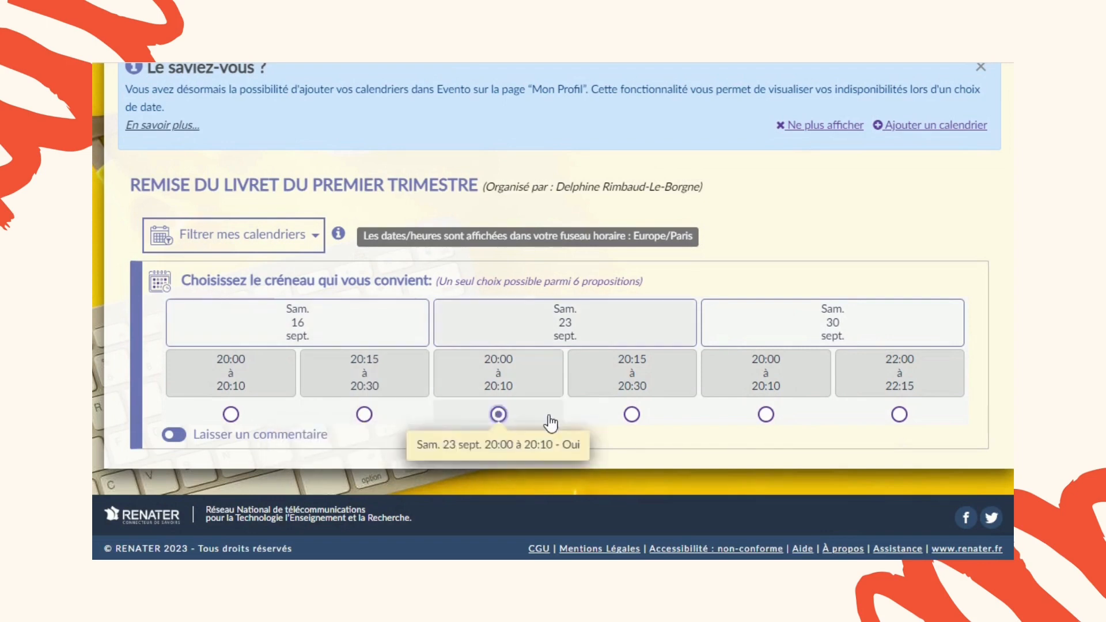
click(632, 415)
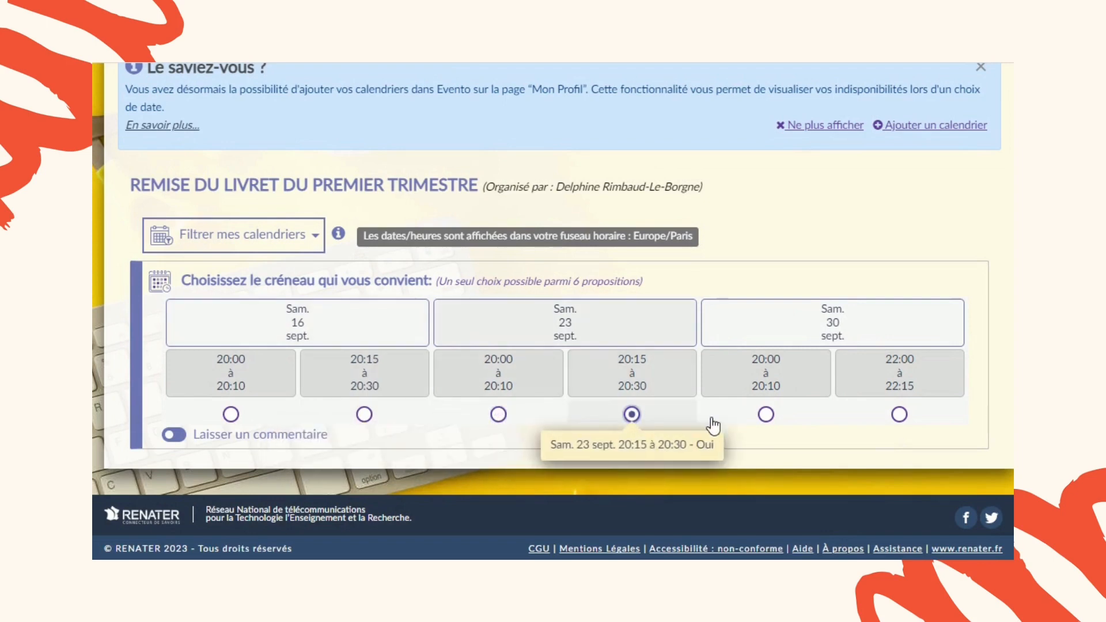
click(765, 414)
click(364, 414)
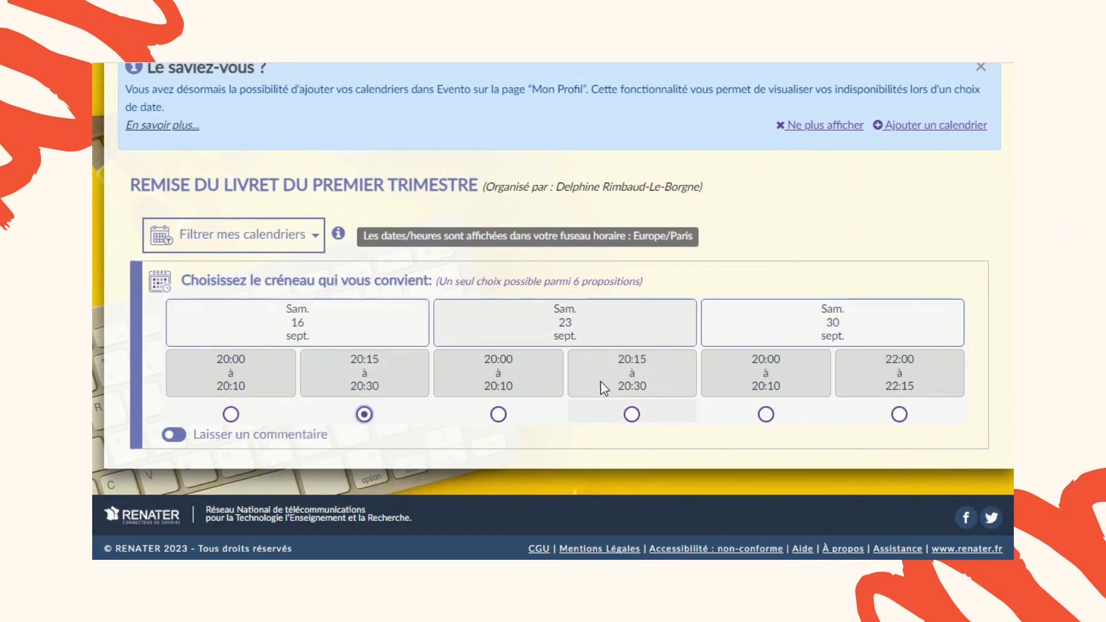
click(179, 435)
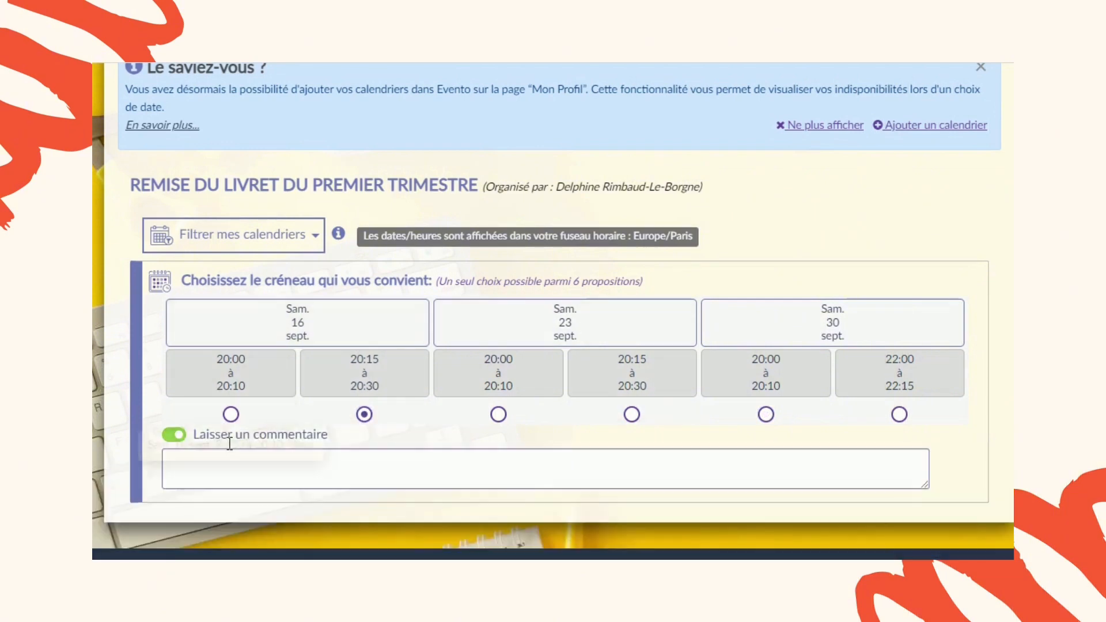
click(232, 460)
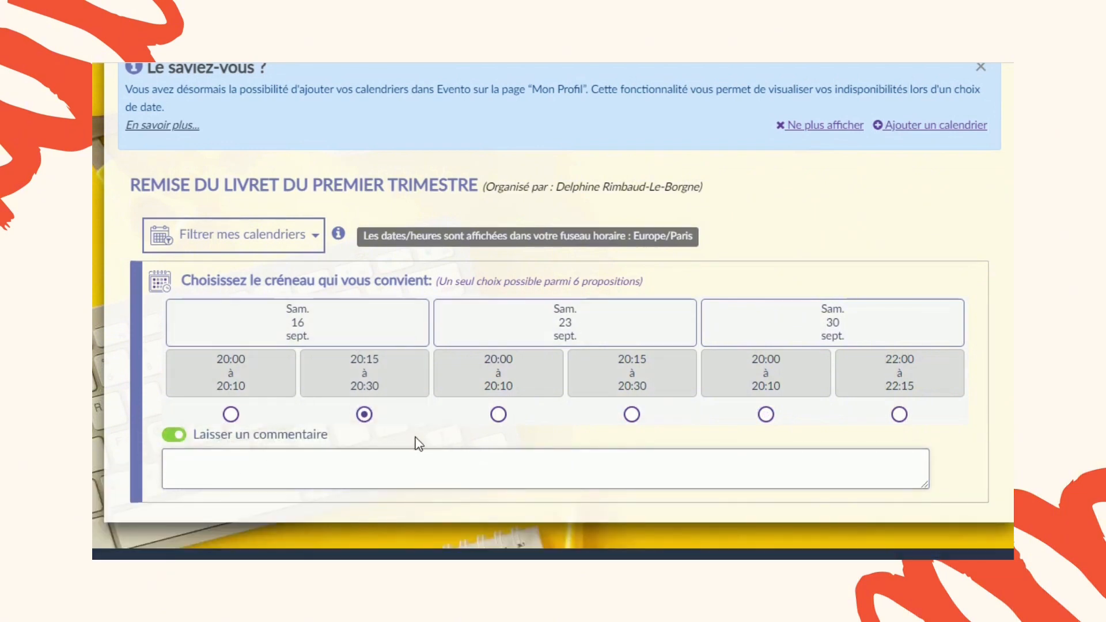
scroll(748, 346, down, 1)
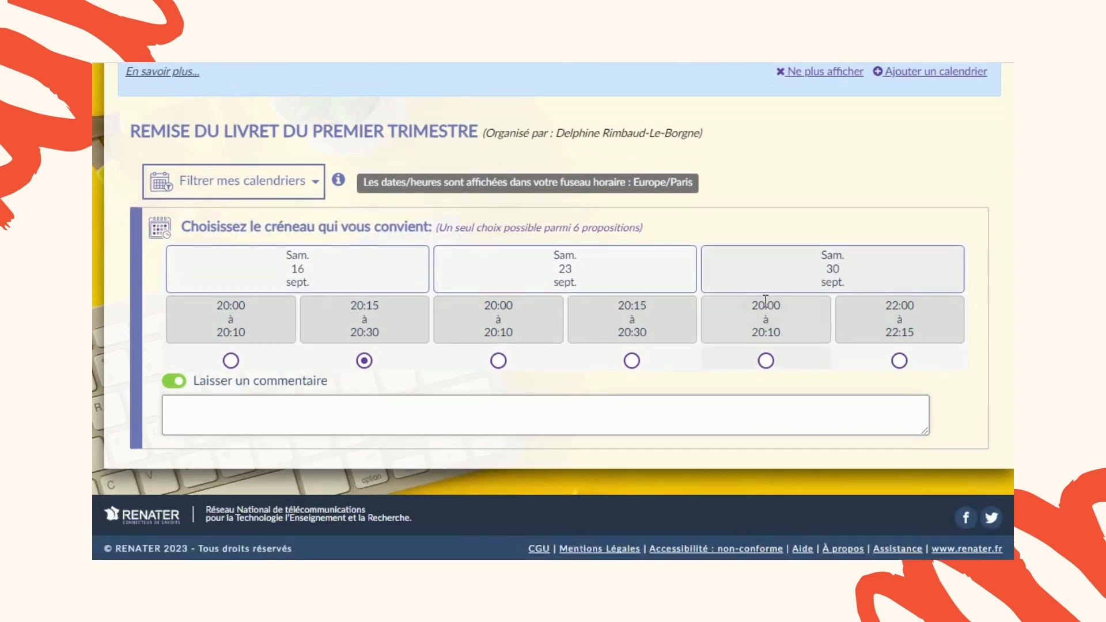
- Return from the preview to editing the poll, discarding the test answers
scroll(766, 305, up, 4)
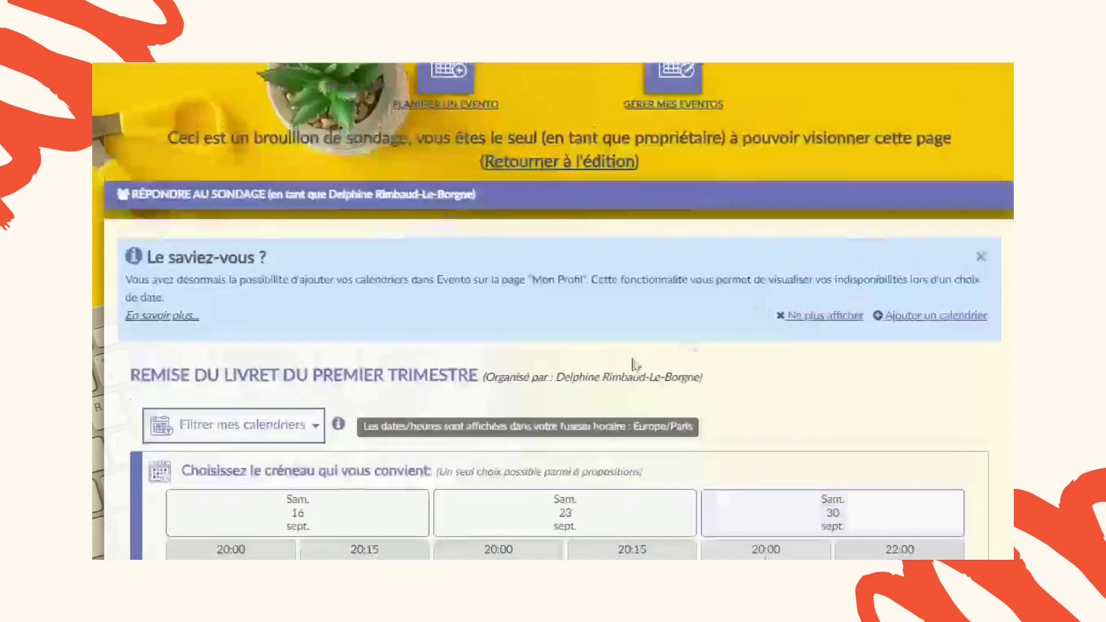
scroll(639, 360, up, 2)
click(595, 258)
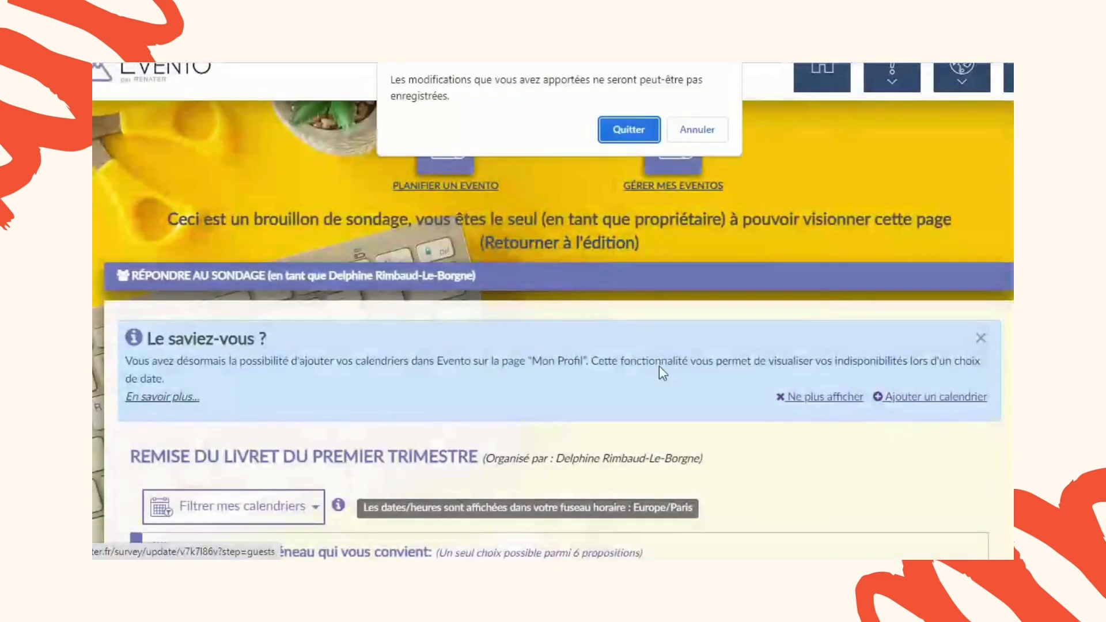
click(633, 131)
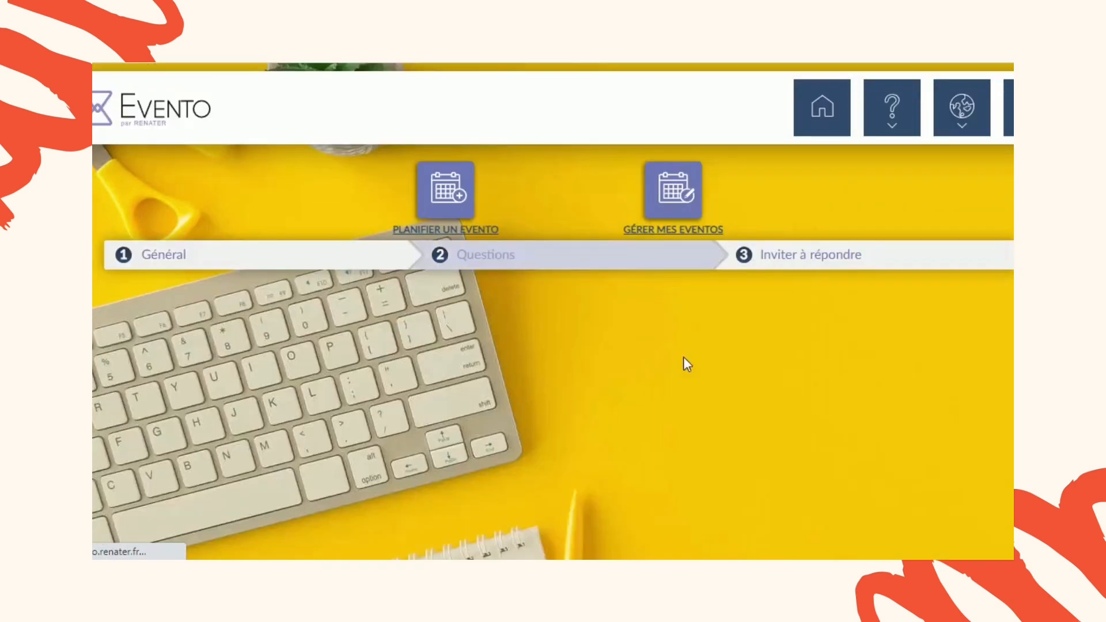
- Accept the terms of use and create the poll
scroll(813, 295, down, 3)
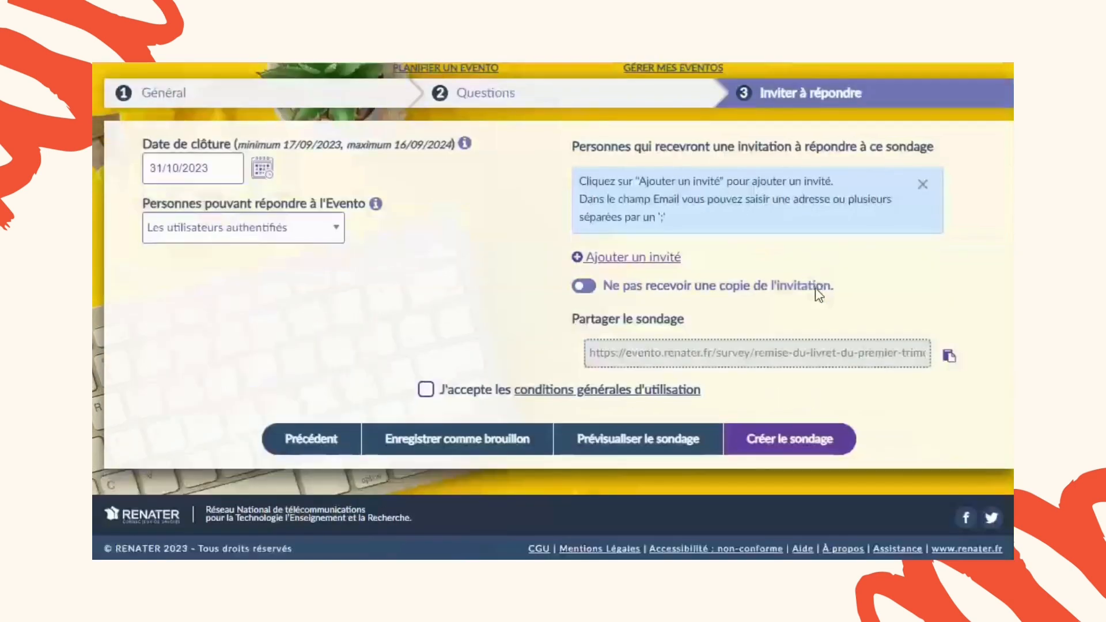
click(789, 429)
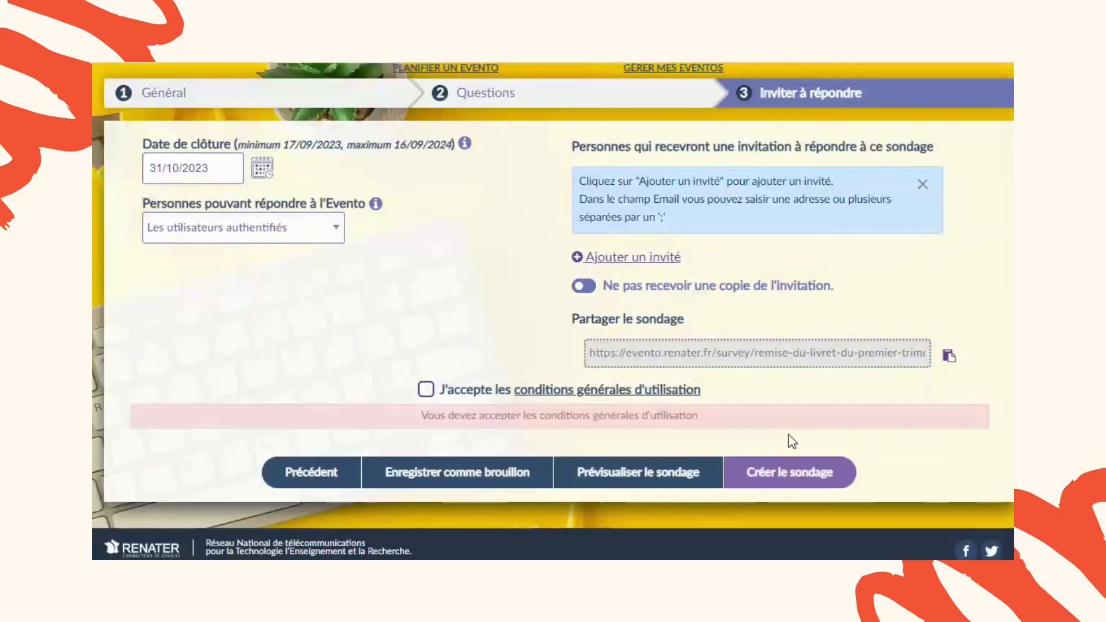
click(426, 390)
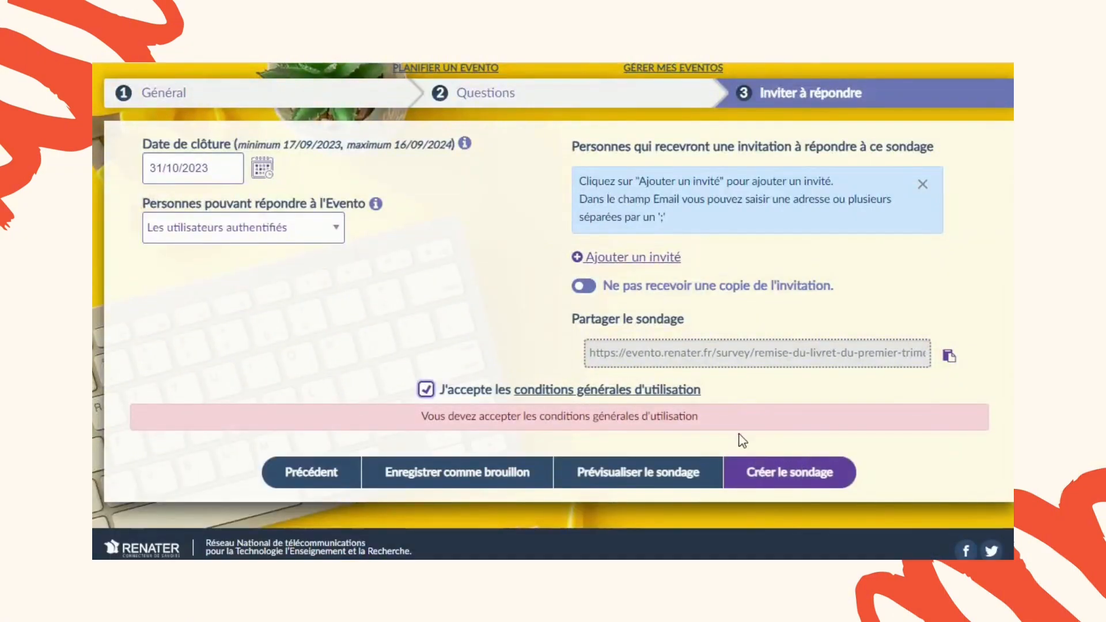
click(790, 481)
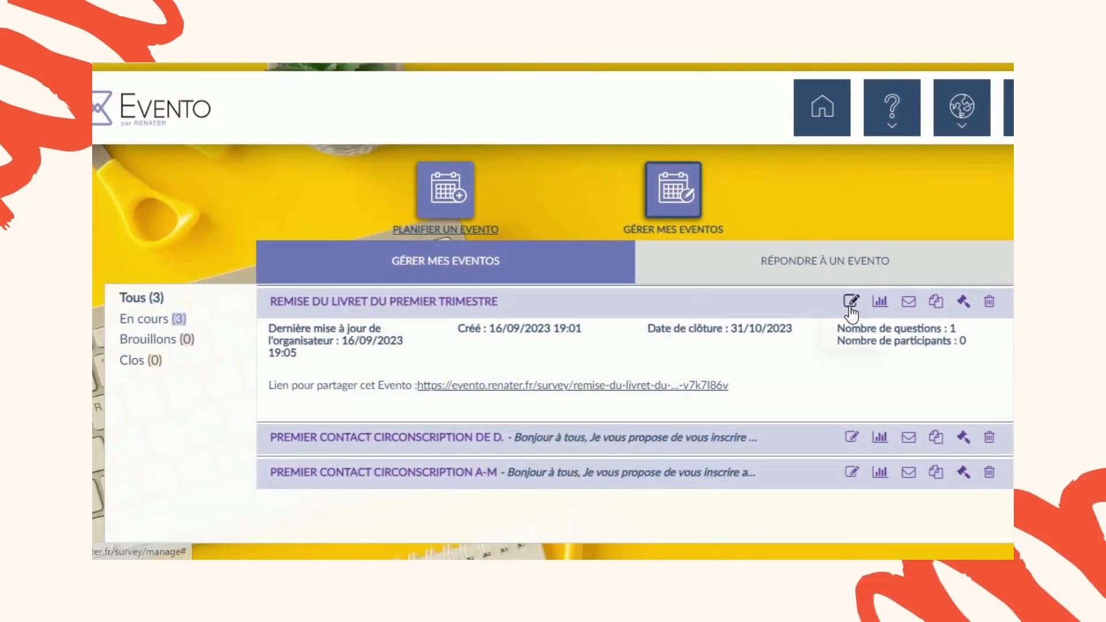
- Open the poll "Remise du livret du premier trimestre" for editing from the list of managed Eventos
click(852, 310)
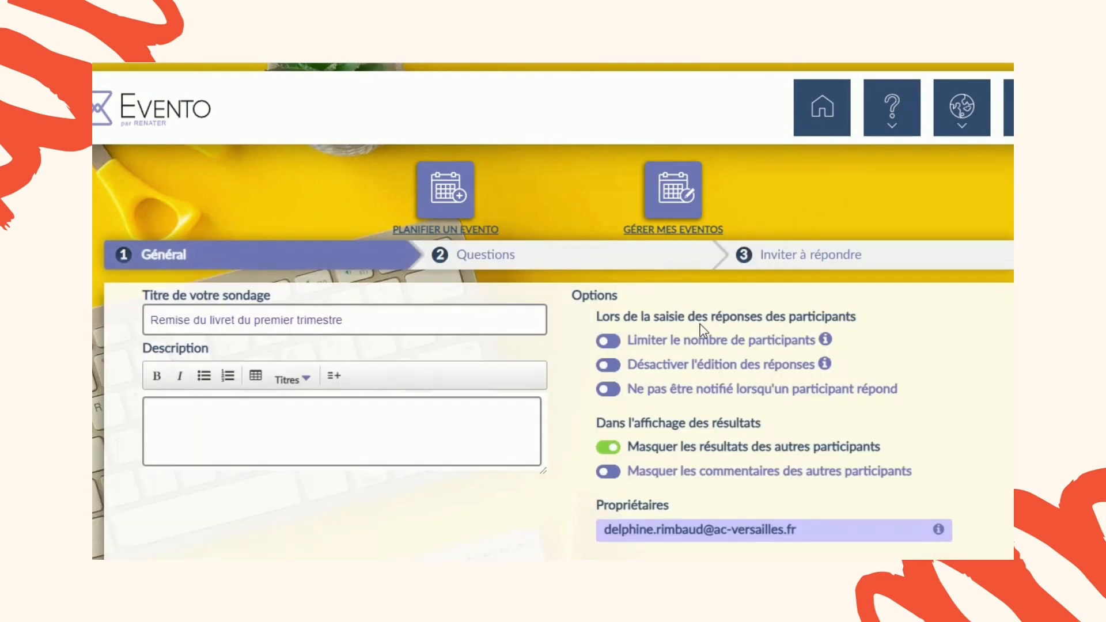
- Review the date question's proposed time slots and the selection limits listed in the advanced options
click(529, 263)
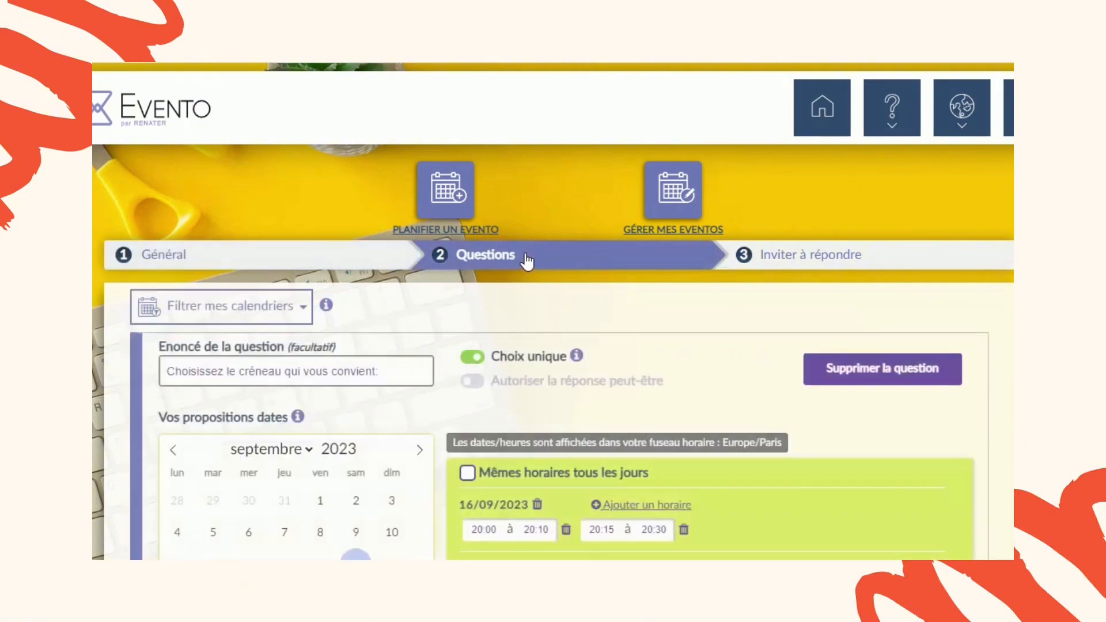
scroll(527, 262, down, 1)
scroll(527, 262, down, 6)
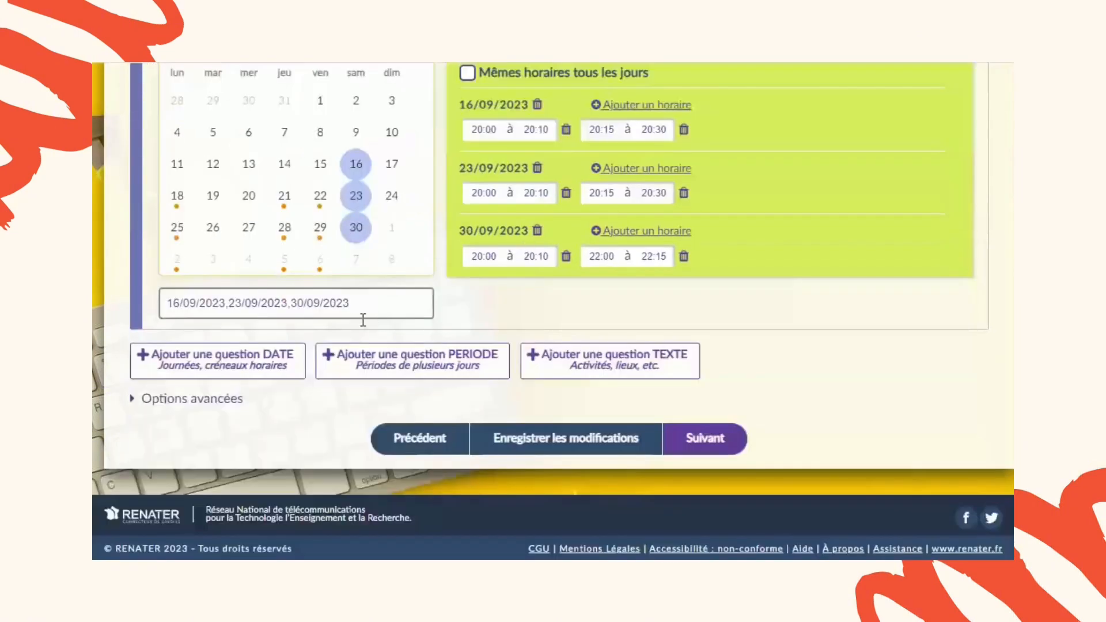
click(228, 399)
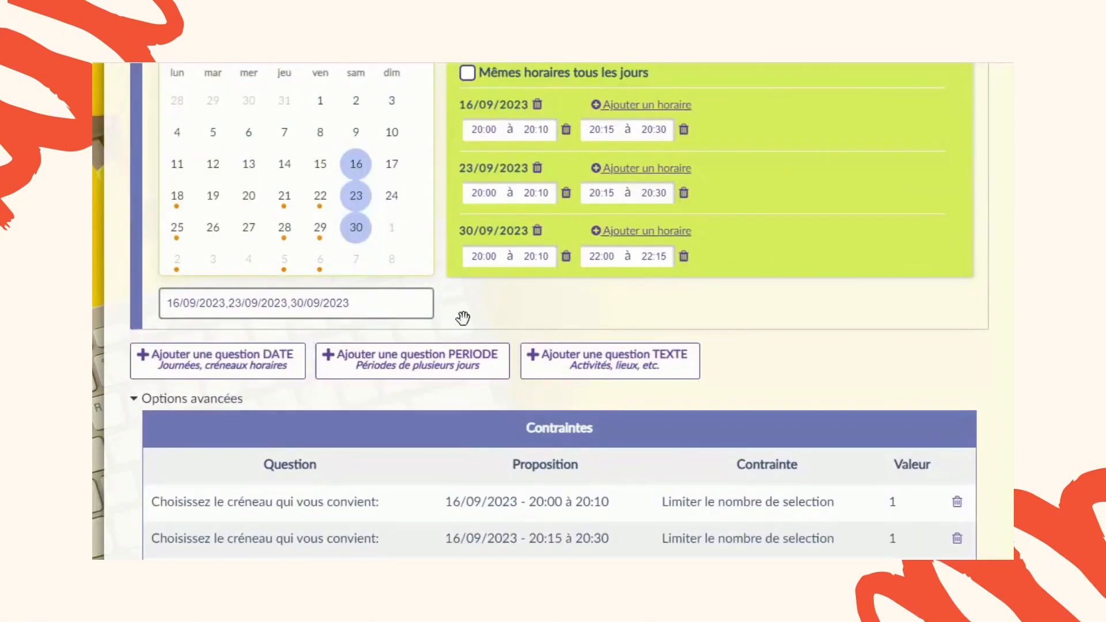
scroll(462, 317, down, 4)
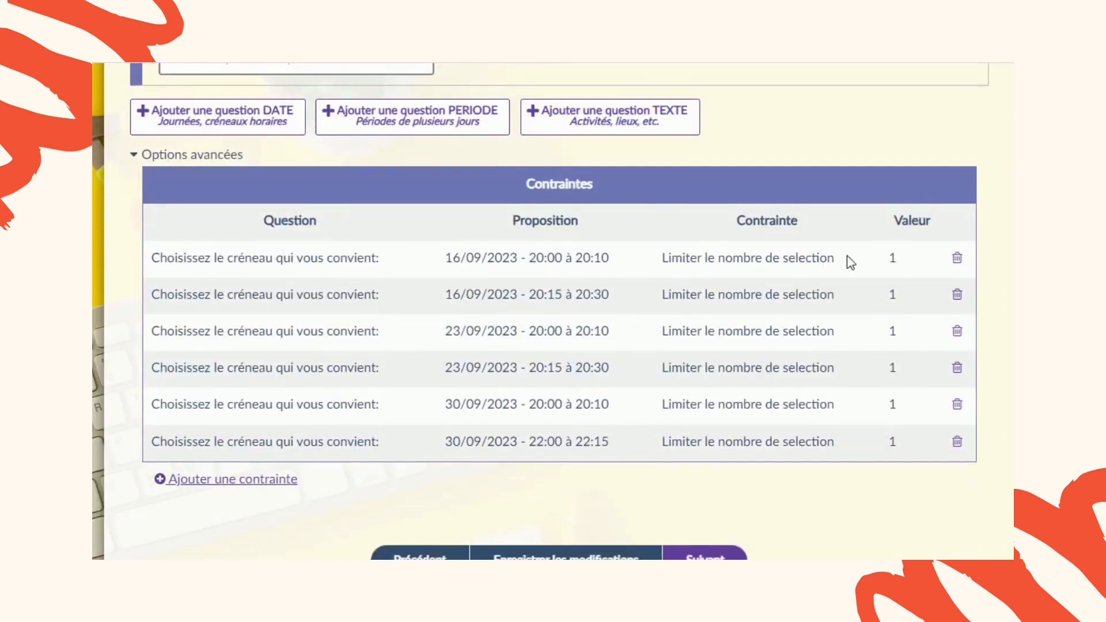
scroll(849, 438, up, 10)
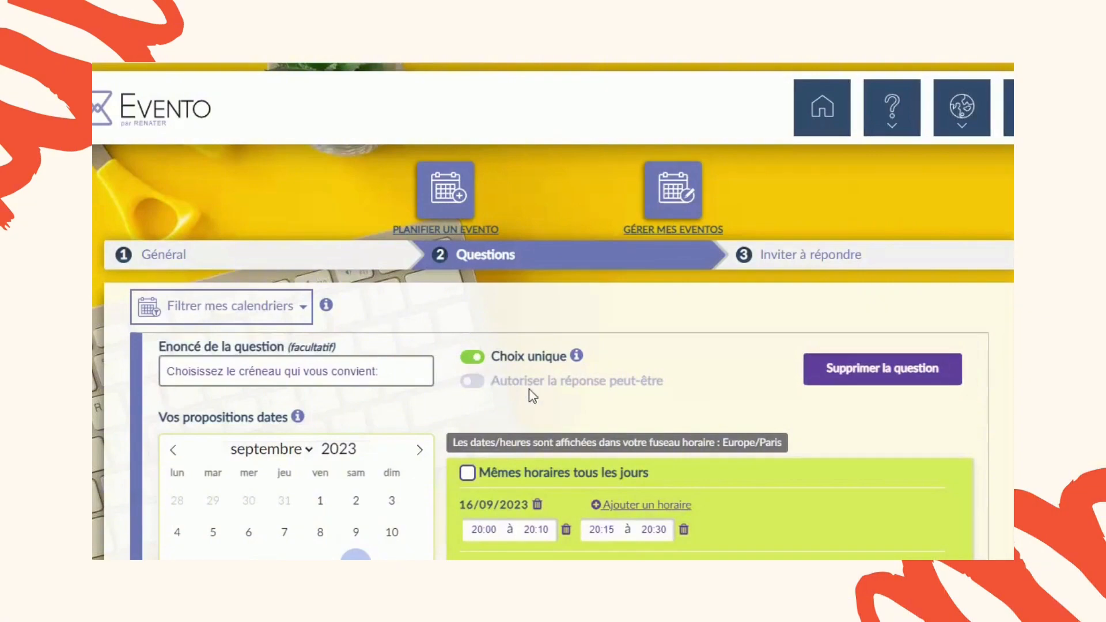
- Delete the date question "Choisissez le créneau qui vous convient:" and add a text question in its place
click(860, 368)
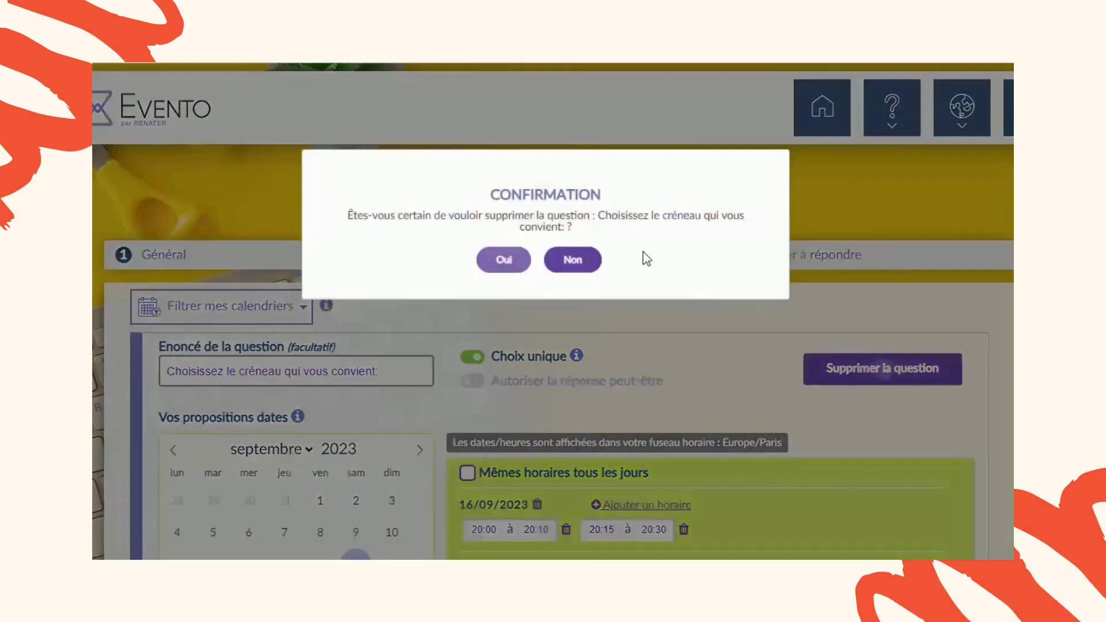
click(512, 262)
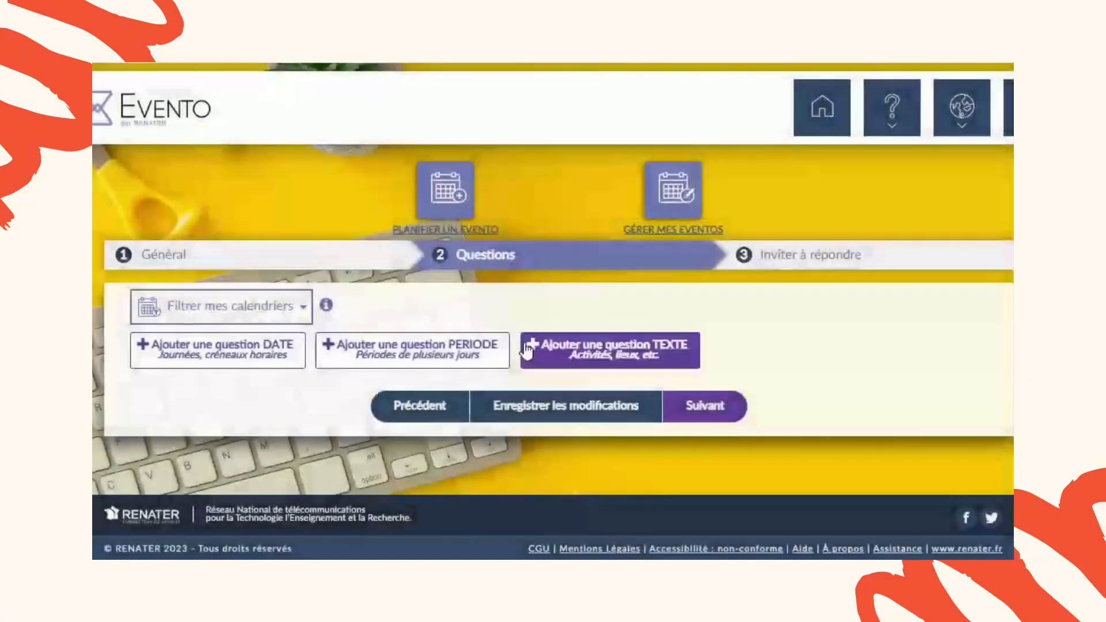
click(568, 360)
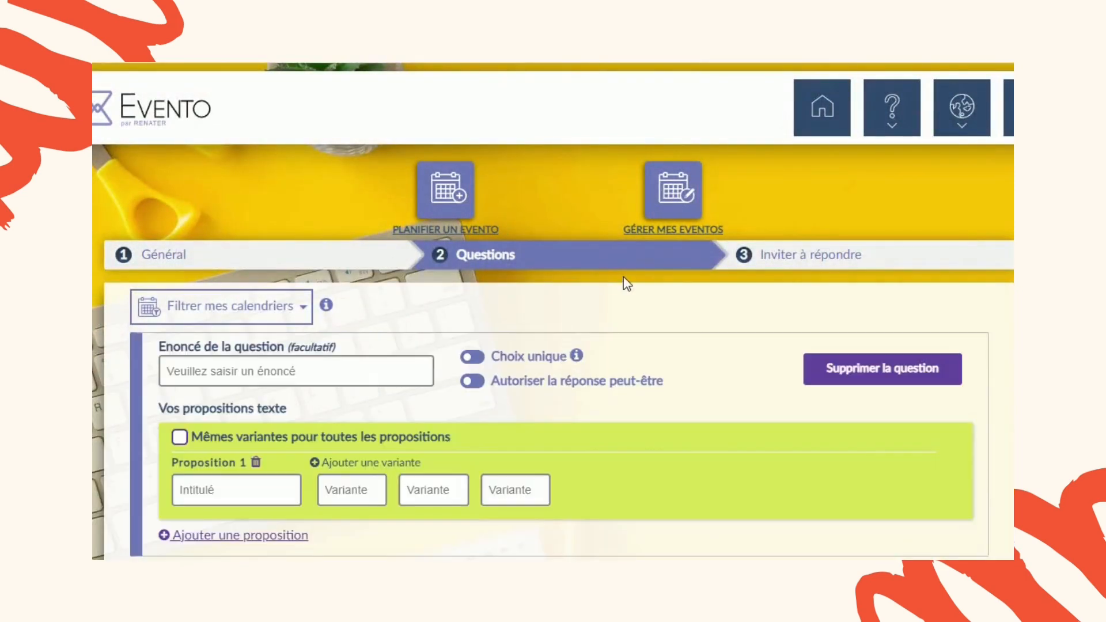
scroll(627, 281, down, 3)
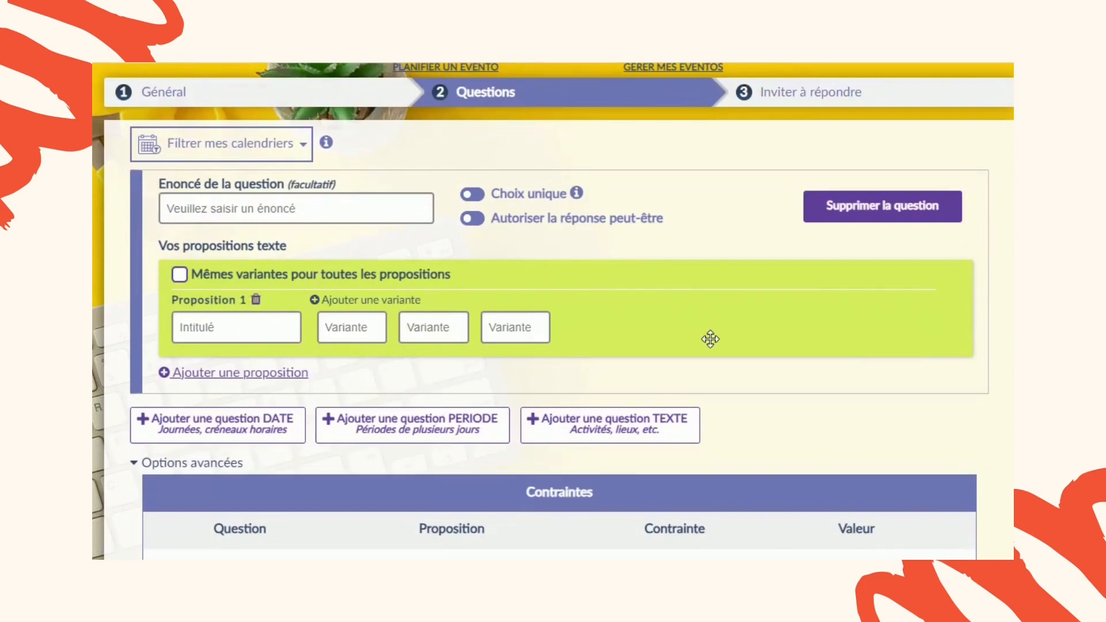
- Word the new text question as "Qui apporte quoi pour le prochain goûter?"
click(388, 209)
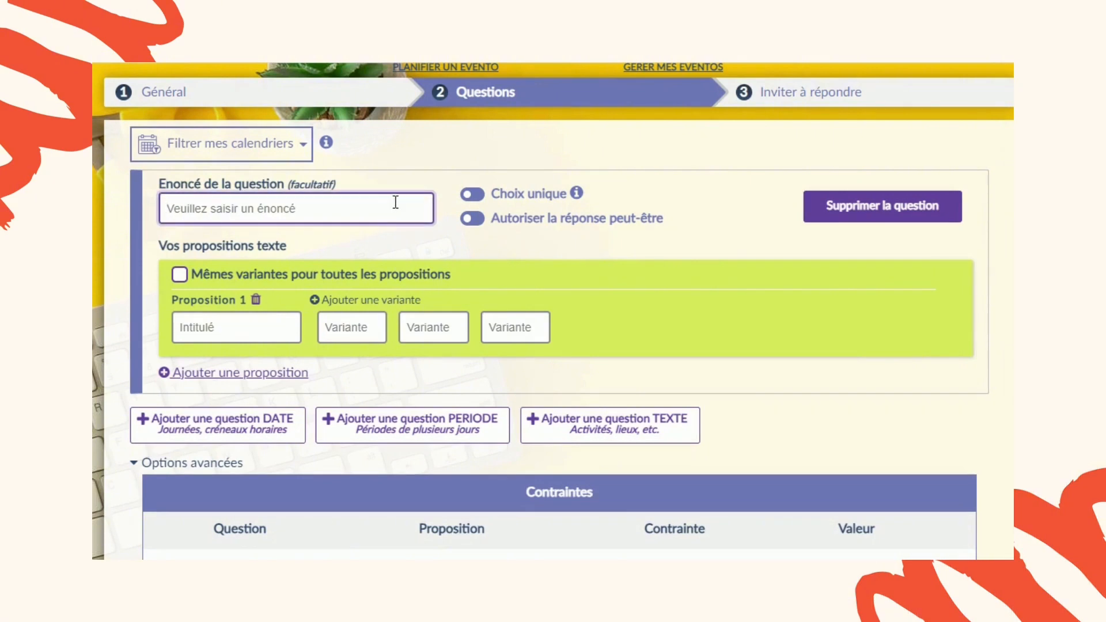
text(QU)
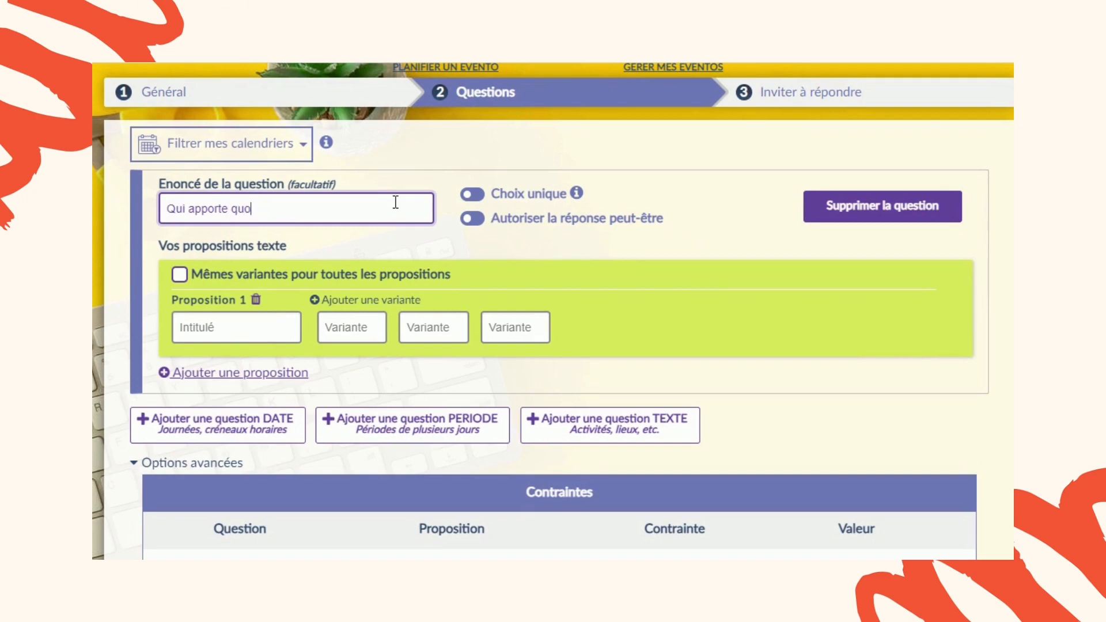
text(pour le prochain goûter?)
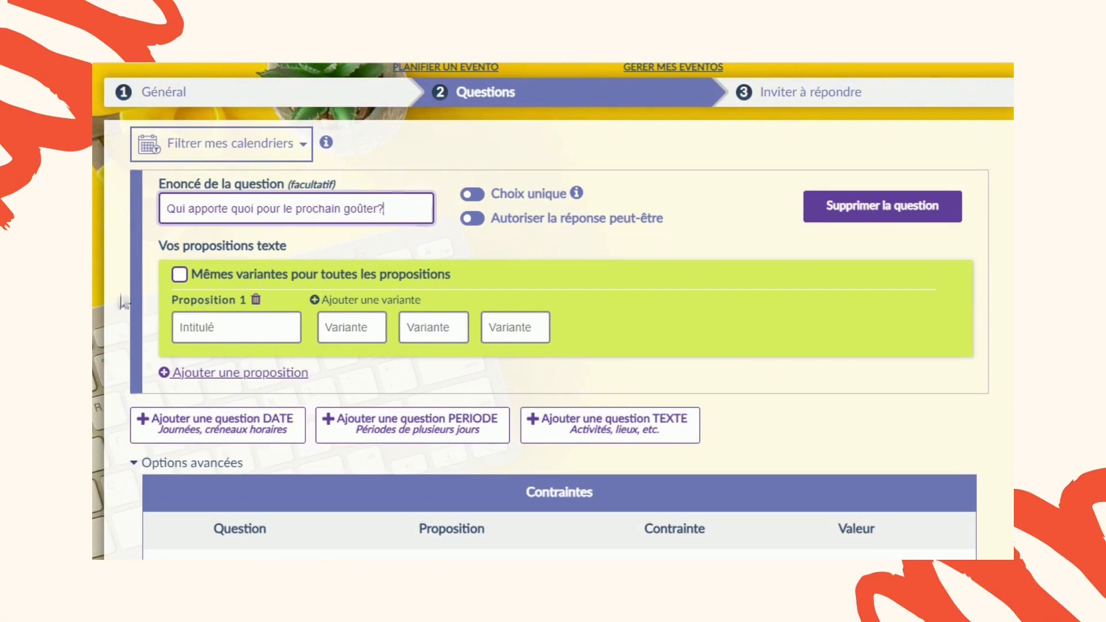
- Give the text question three propositions titled Sucré, Salé and Boisson
click(289, 327)
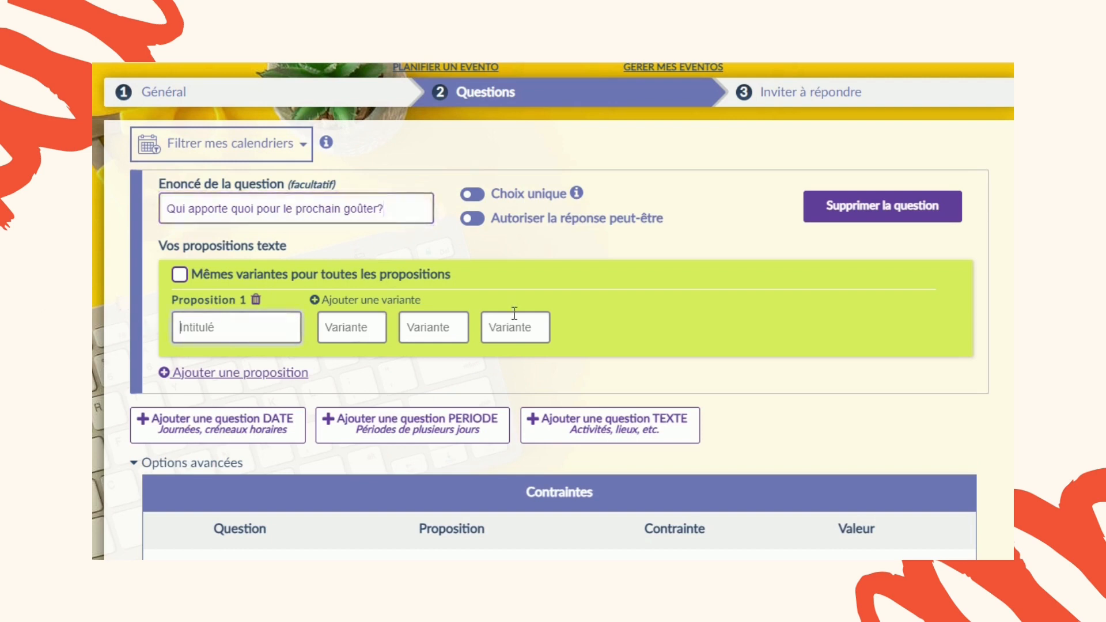
text(Sucré)
click(300, 375)
click(253, 392)
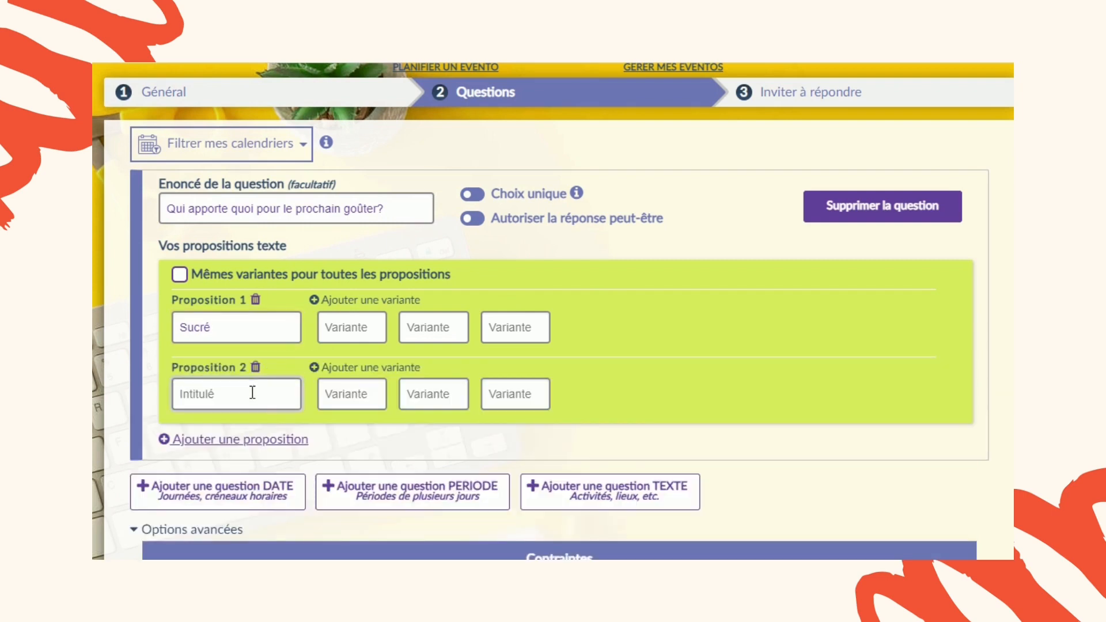
text(Salé)
click(267, 440)
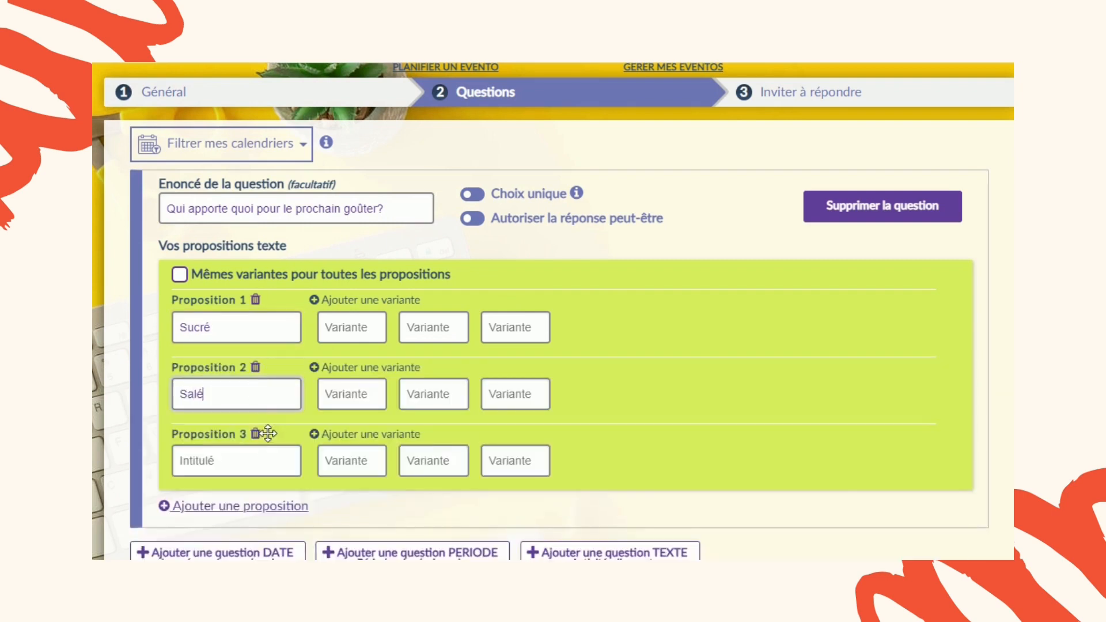
click(264, 458)
text(Boisson)
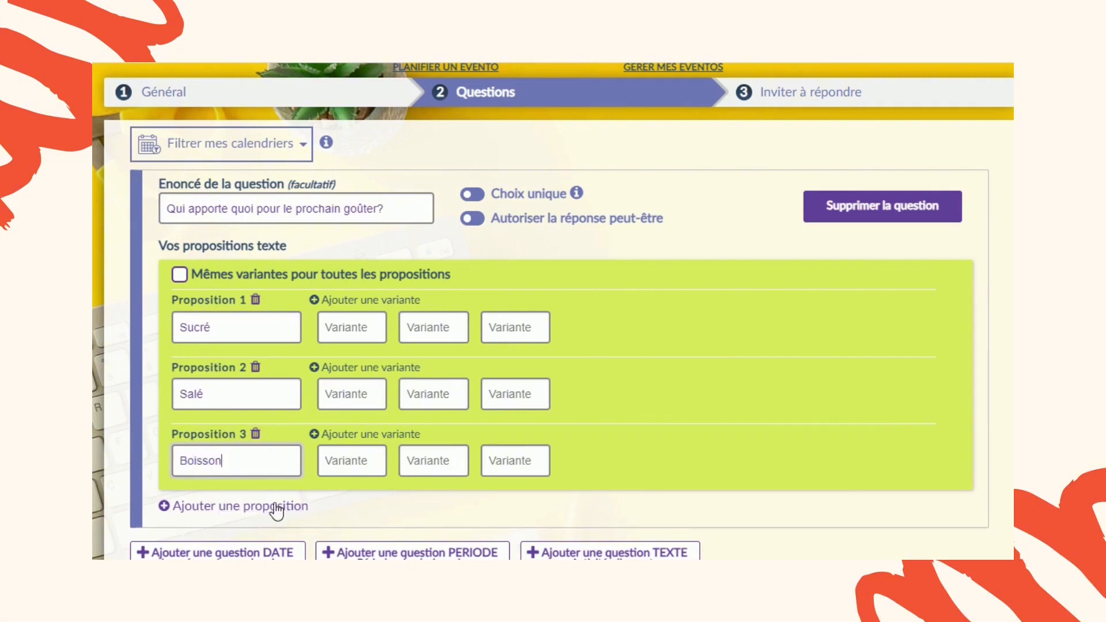
- Add a fourth proposition titled Bonbons and make the text question single-choice
click(275, 506)
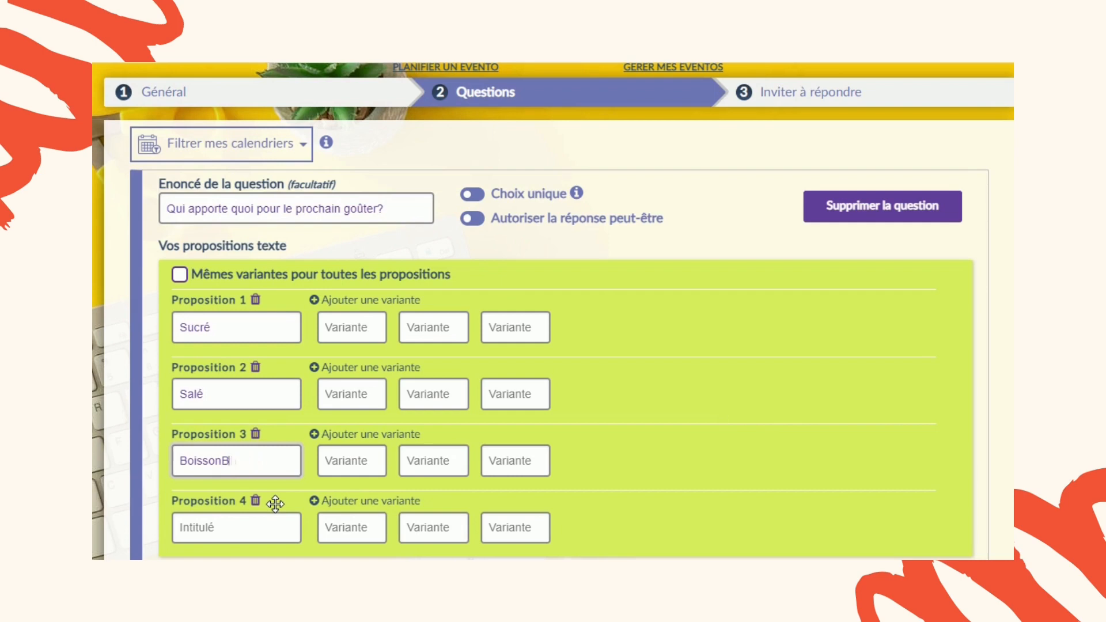
click(201, 530)
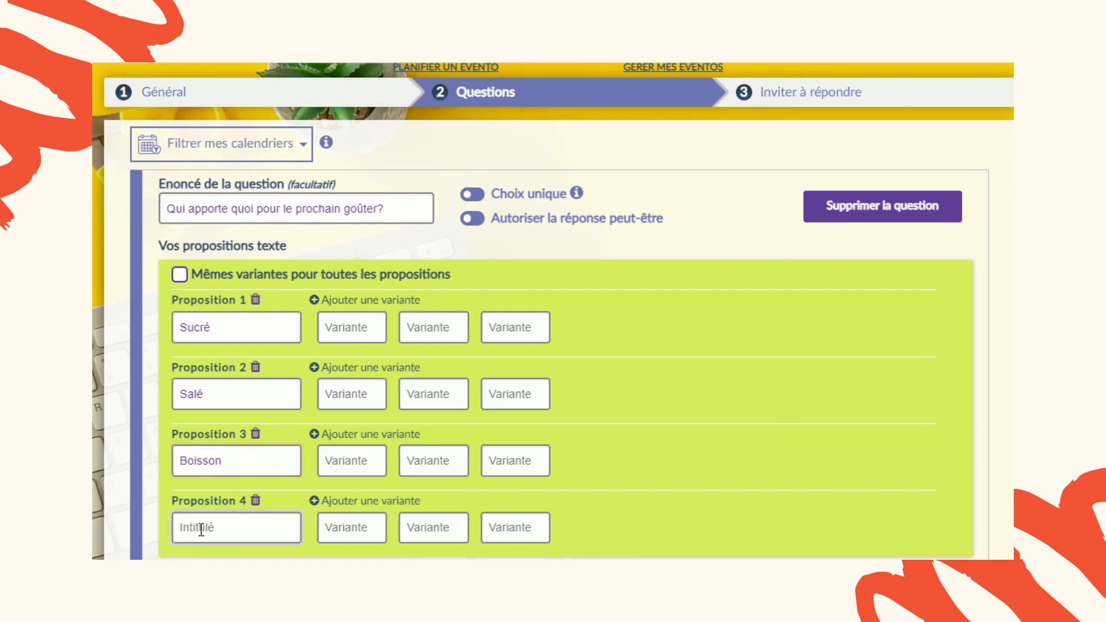
text(Bonbons)
scroll(646, 391, down, 2)
click(478, 117)
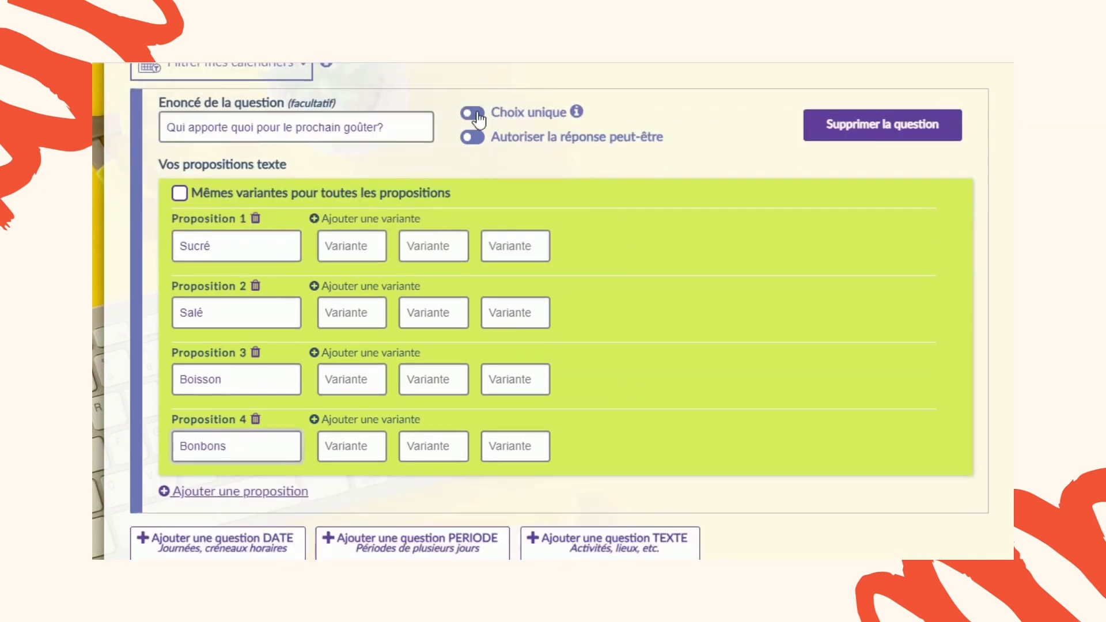